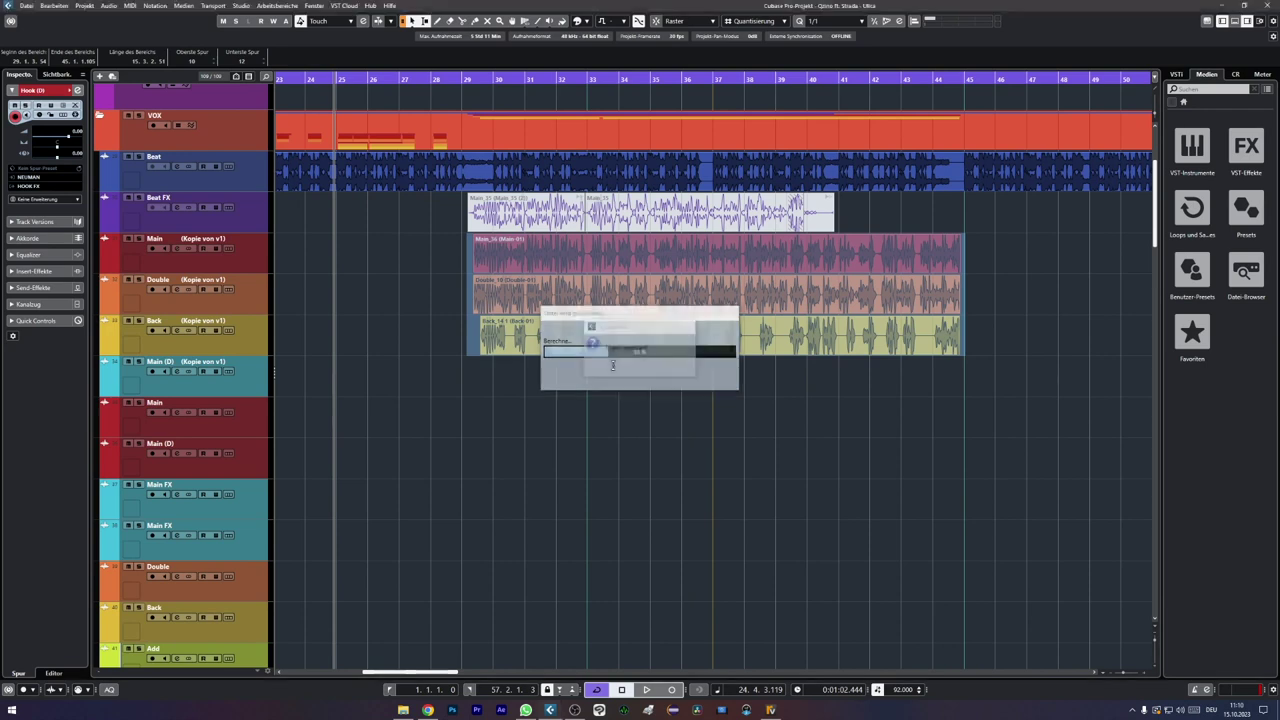
Step: Duplicate the Main vocal track together with its audio event
left_click(535, 308)
scroll(507, 304, "up", 10)
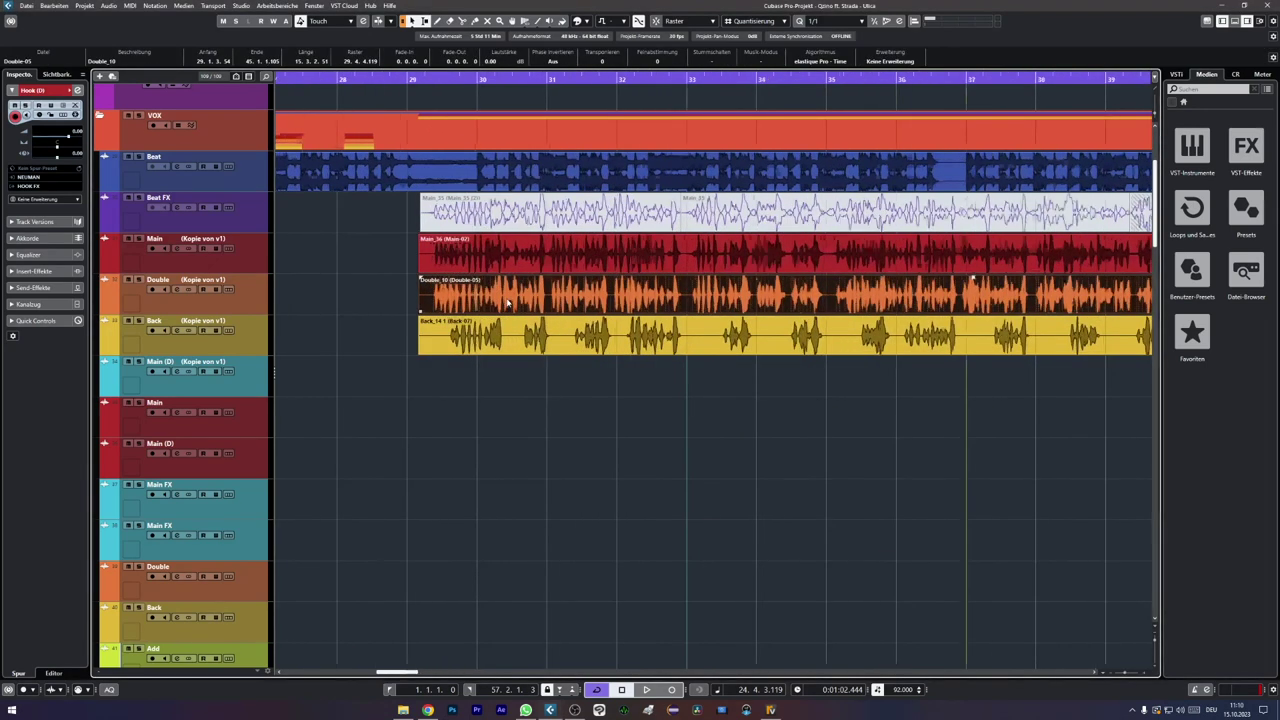
scroll(383, 283, "up", 8)
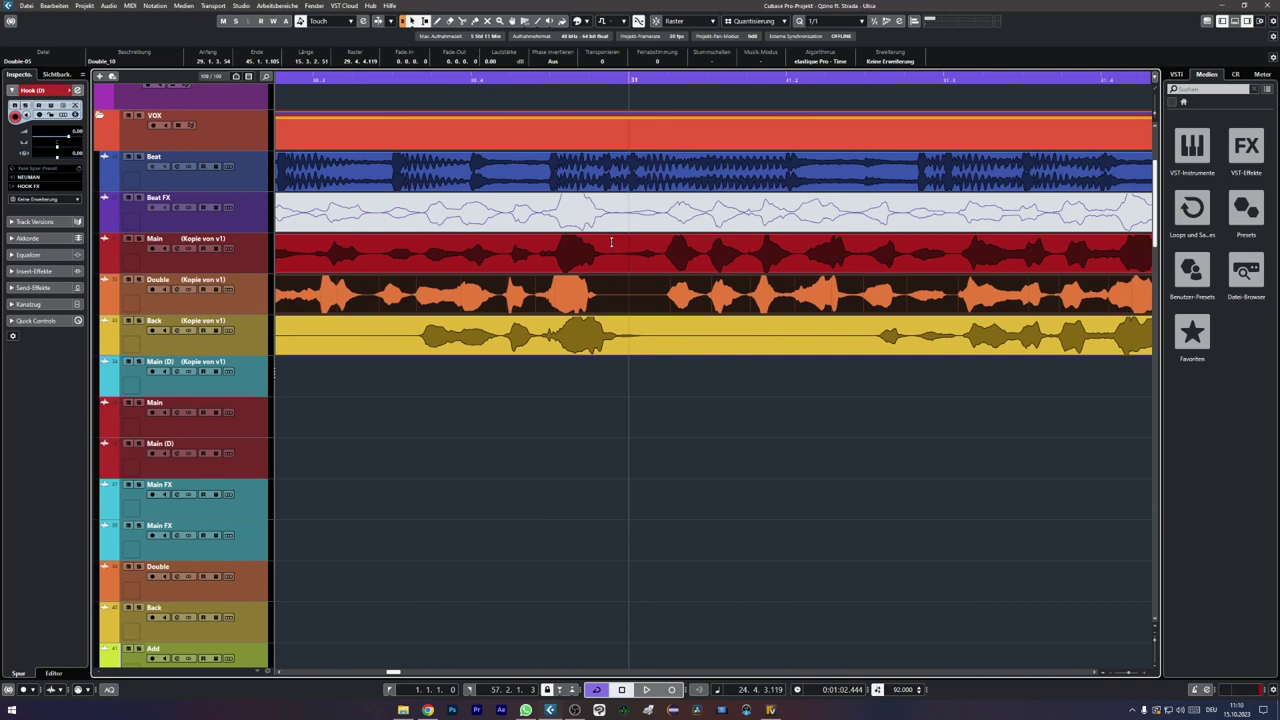
left_click(248, 266)
key("ctrl+d")
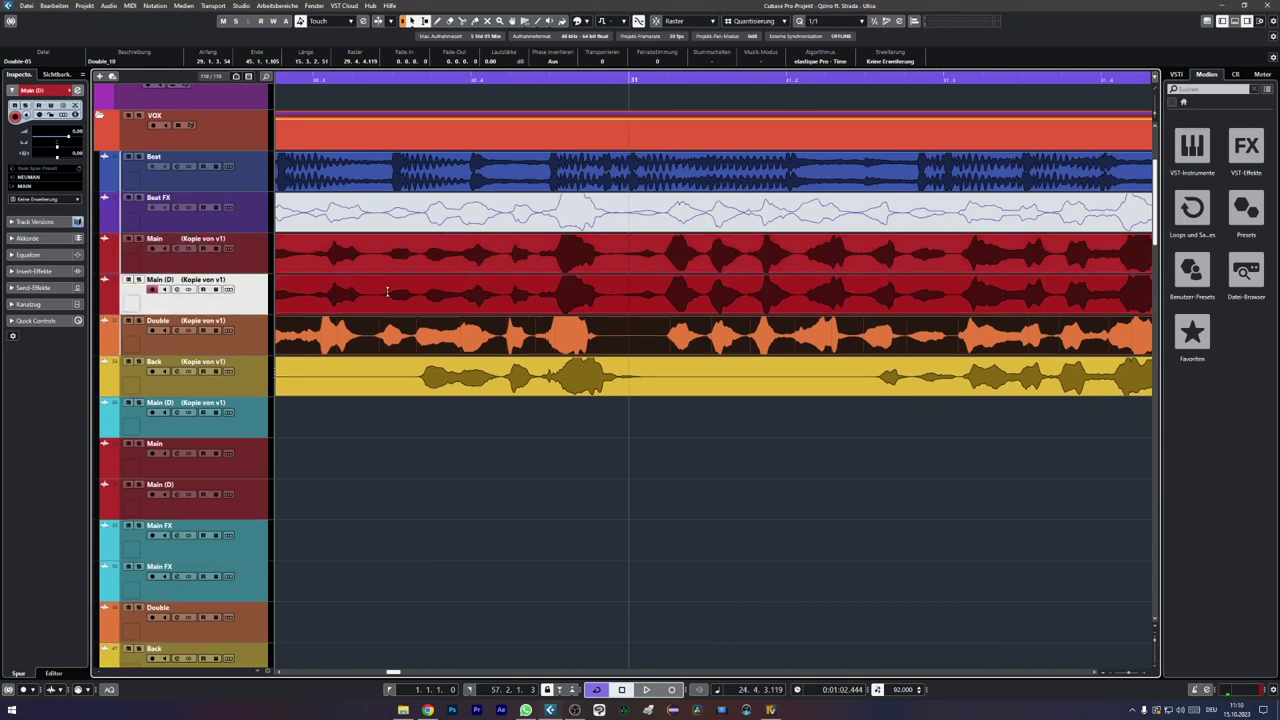
Step: Rename the track version of the duplicated Main (D) track to VOCALAIGNM
scroll(387, 292, "down", 4)
left_click(318, 300)
scroll(328, 298, "left", 4)
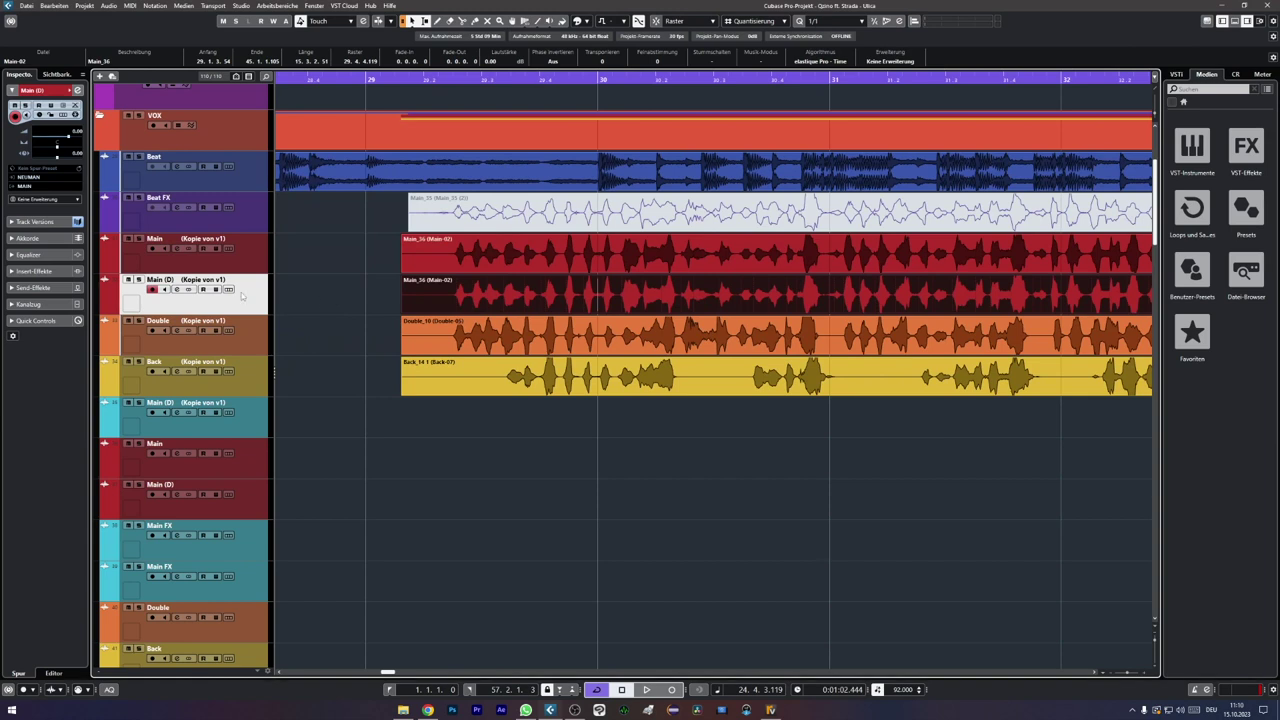
double_click(210, 280)
type("VOCALAIGN MAIN")
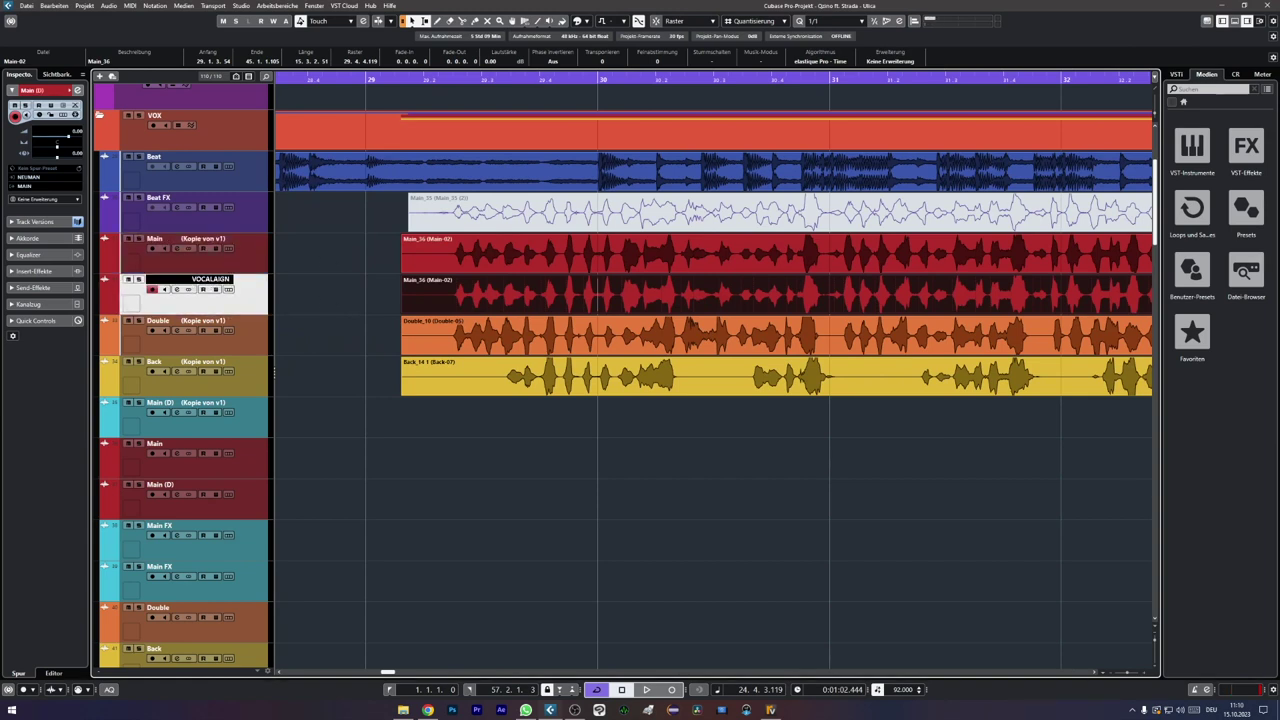
key("Return")
Step: Color the duplicated Main (D) track green
left_click(304, 306)
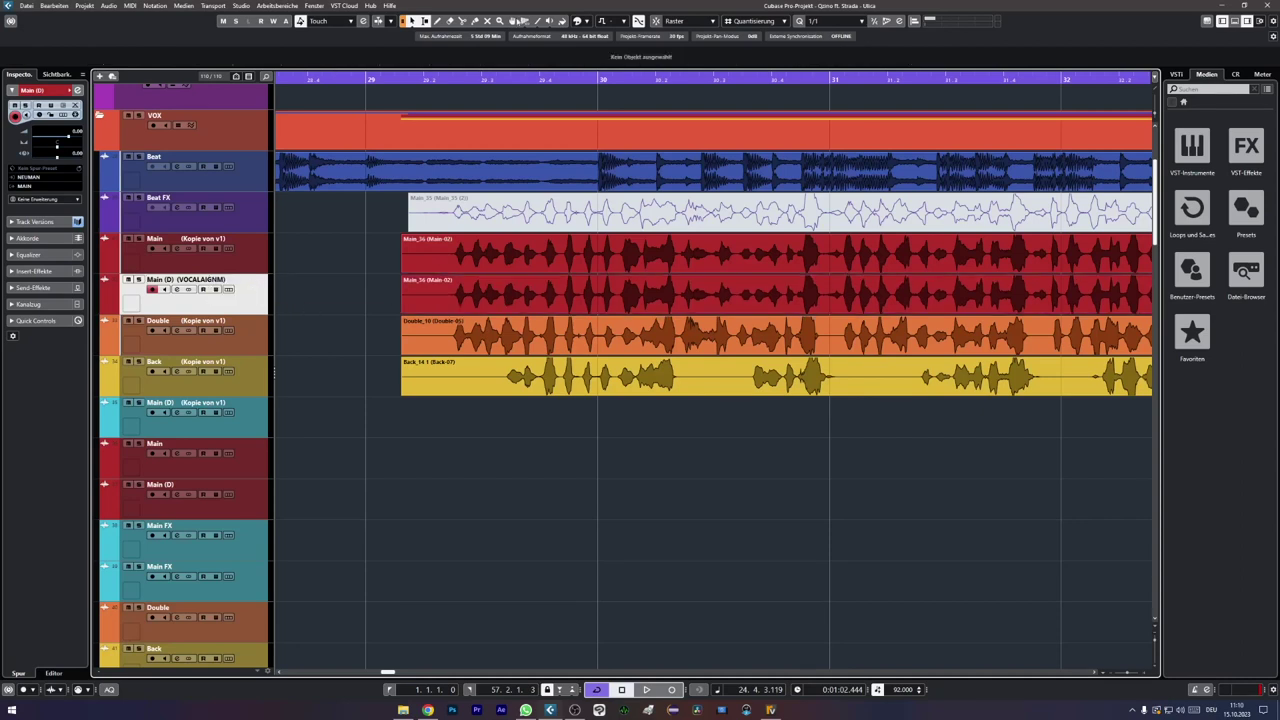
left_click(588, 22)
left_click(647, 97)
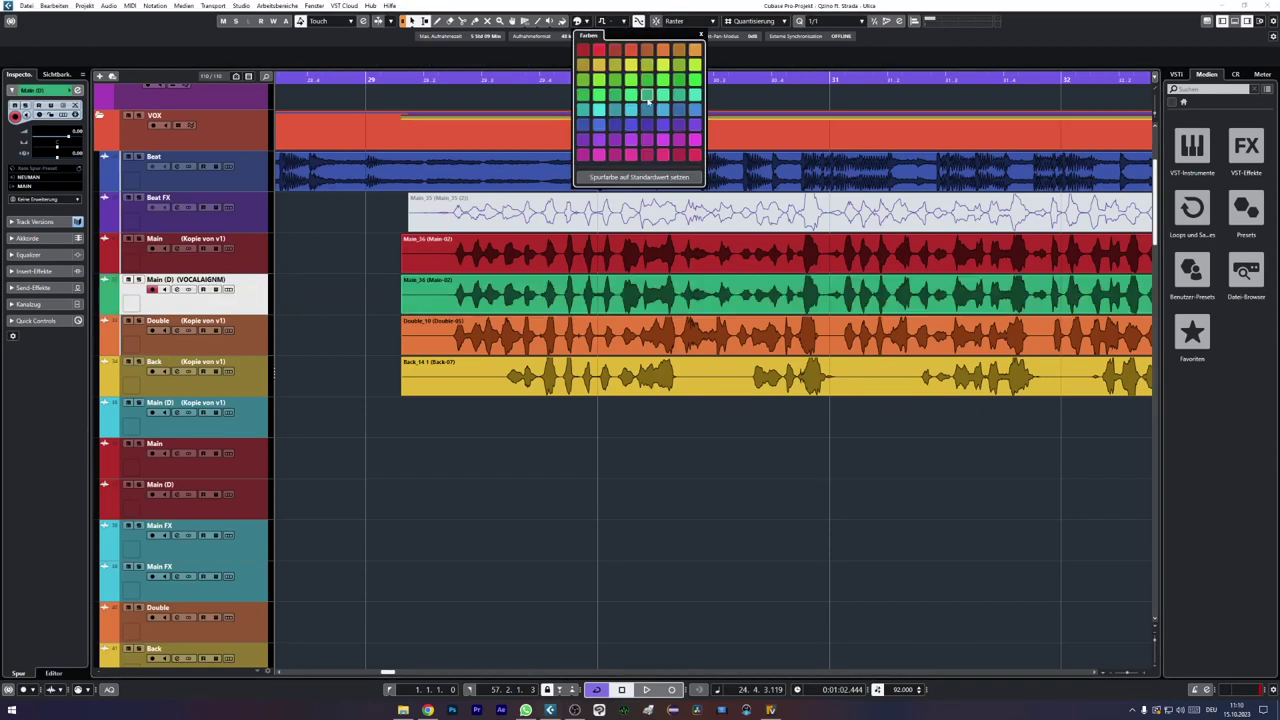
Step: Cut the silent gap between phrases just before bar 32 out of the duplicated Main (D) track
left_click(567, 296)
scroll(567, 296, "up", 3)
scroll(575, 305, "right", 8)
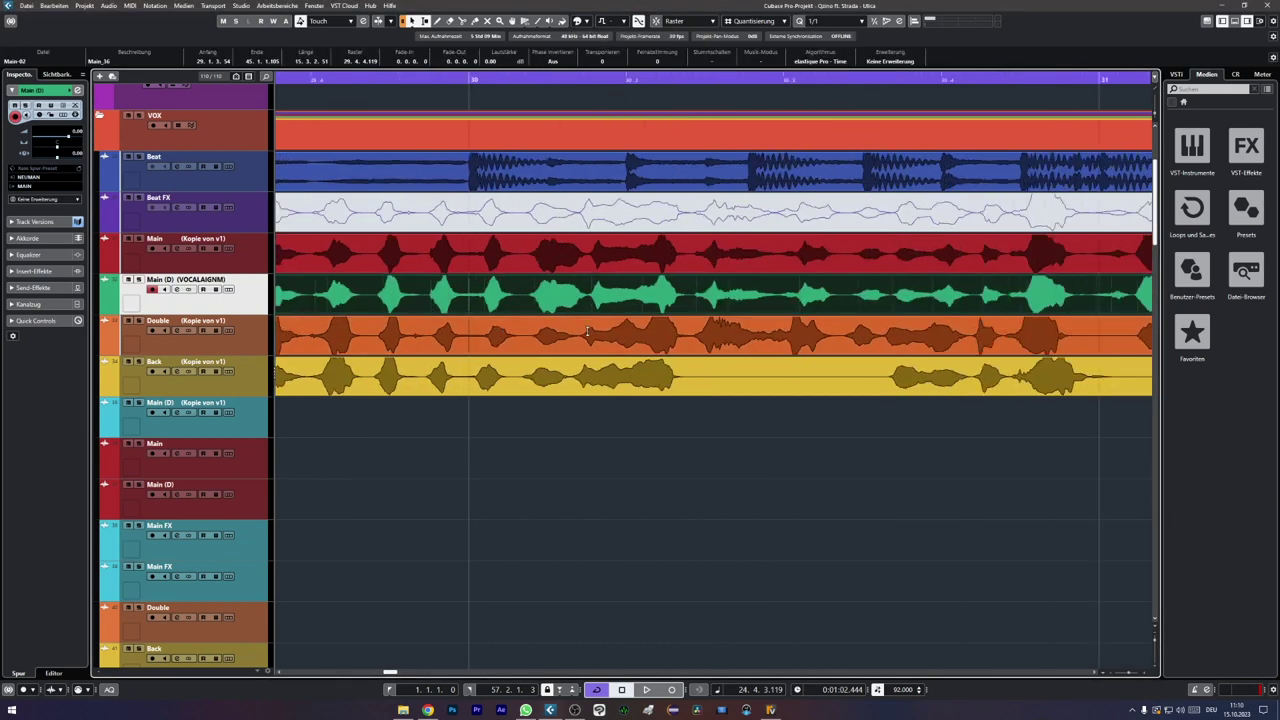
left_click_drag(551, 284, 643, 303)
key("Delete")
scroll(607, 292, "right", 3)
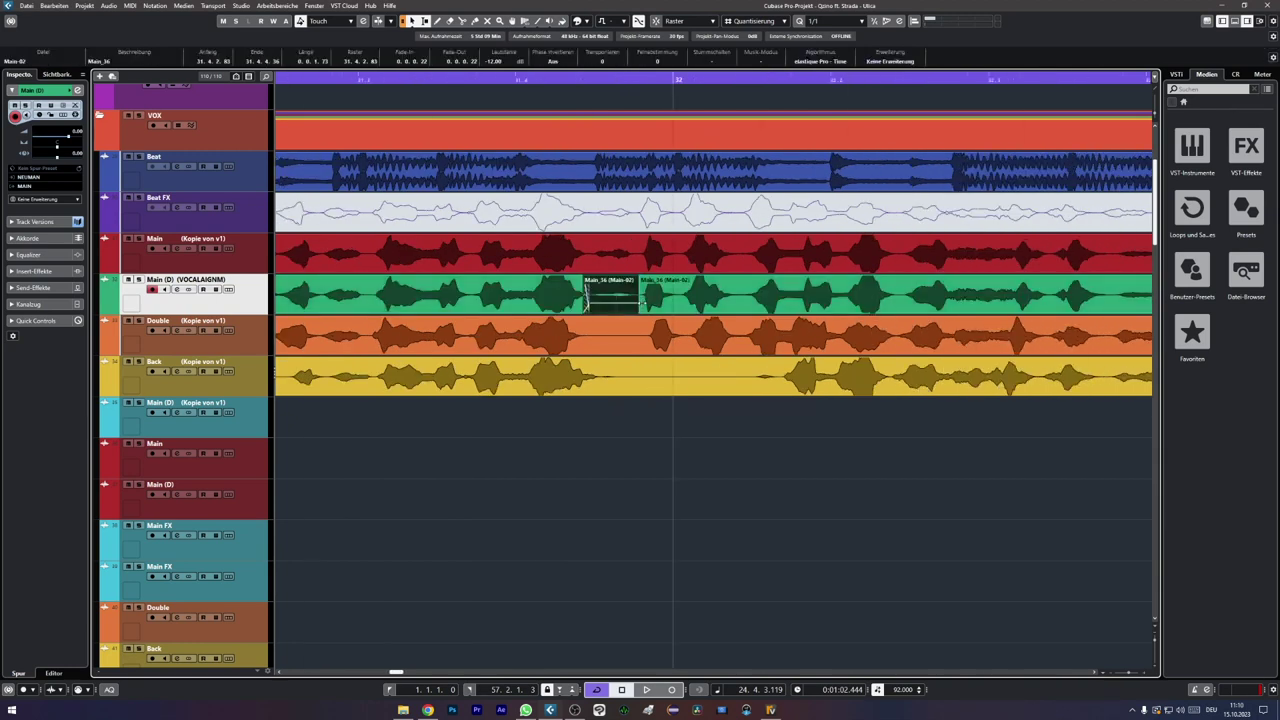
key("Delete")
Step: Cut the silences around bar 33 and just before beat 33.3 out of the Main (D) track
scroll(643, 307, "right", 5)
scroll(643, 307, "right", 3)
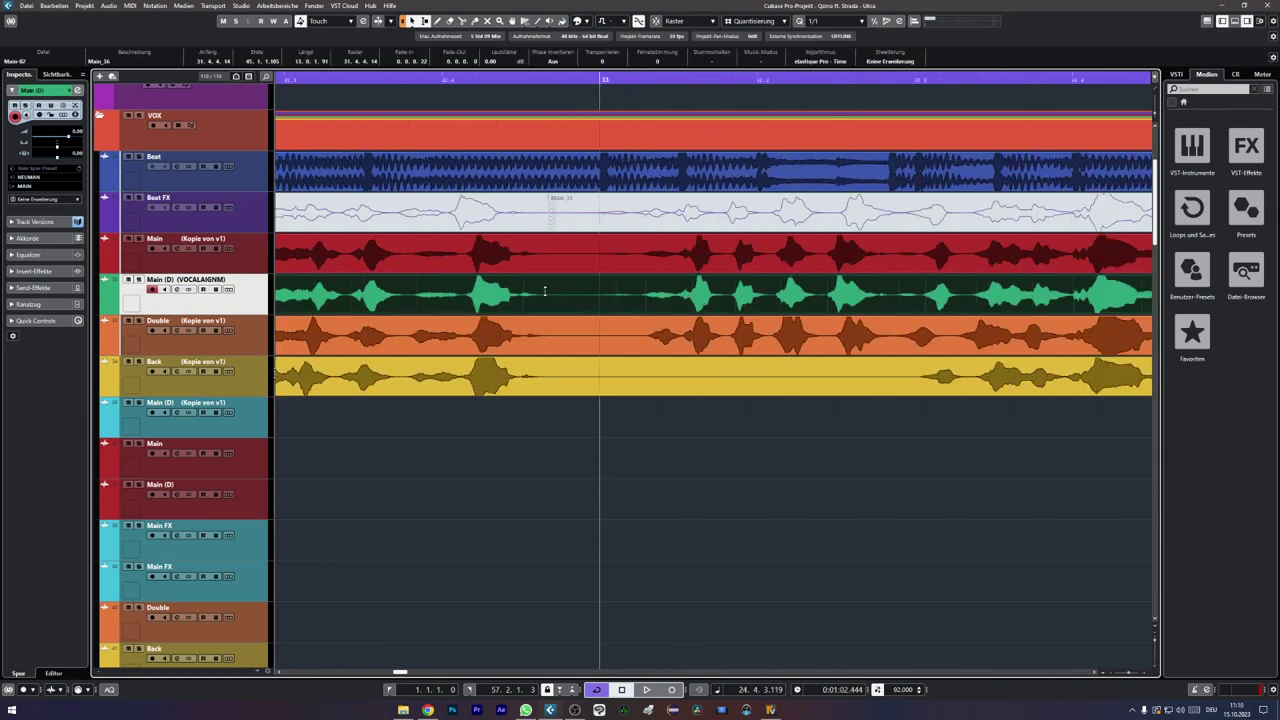
left_click_drag(463, 292, 645, 300)
key("Delete")
scroll(645, 302, "right", 6)
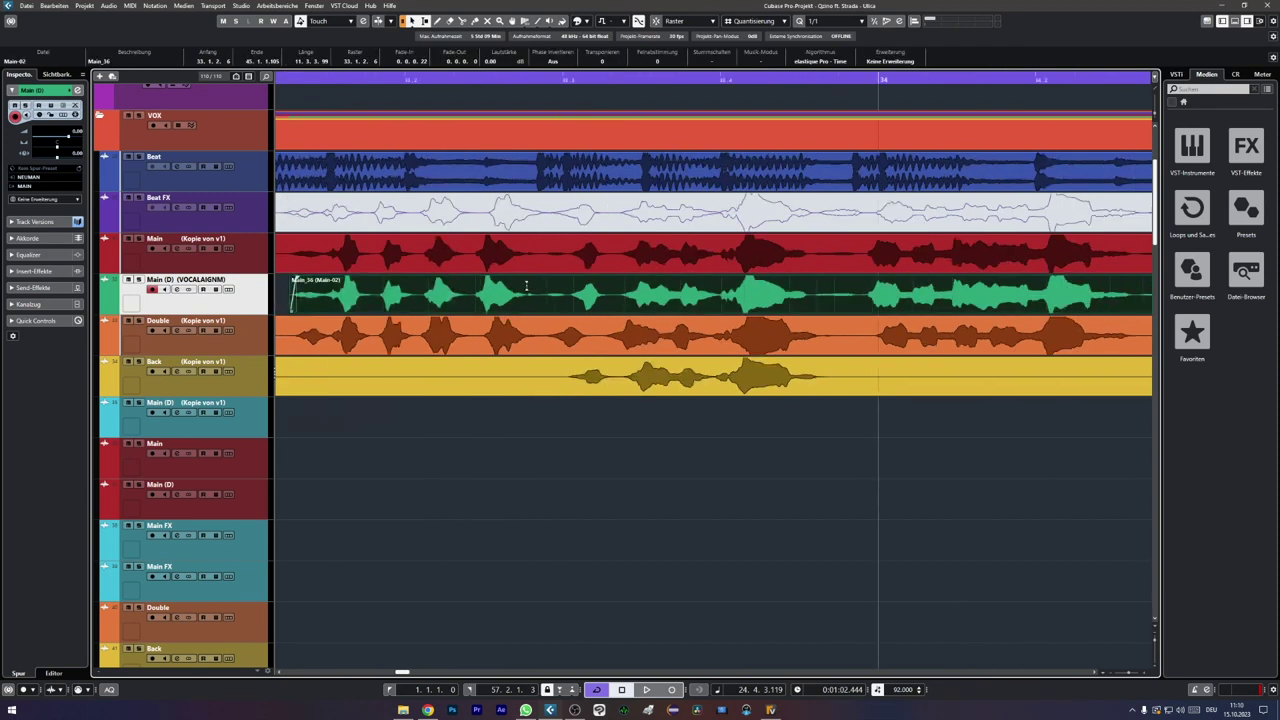
left_click_drag(526, 287, 558, 287)
key("shift+x")
key("Delete")
Step: Split the Double event just before beat 33.3 and around the pause before bar 34, and delete that pause
key("3")
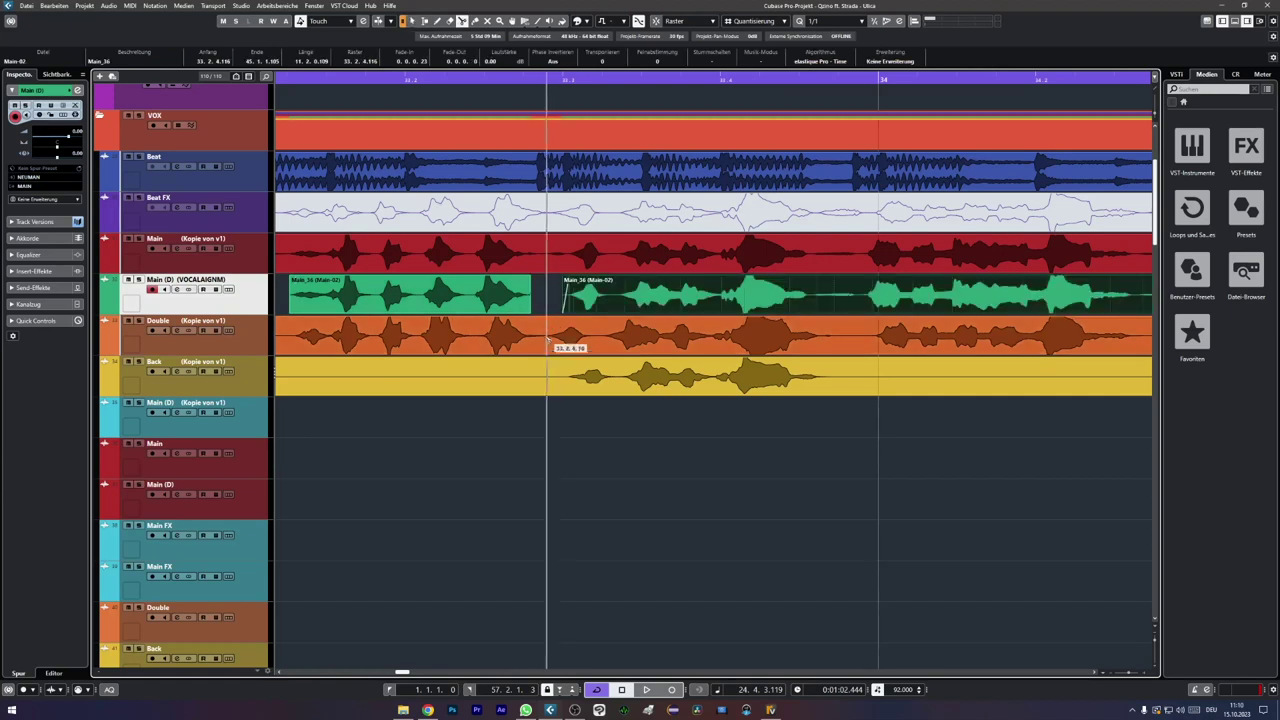
left_click(543, 341)
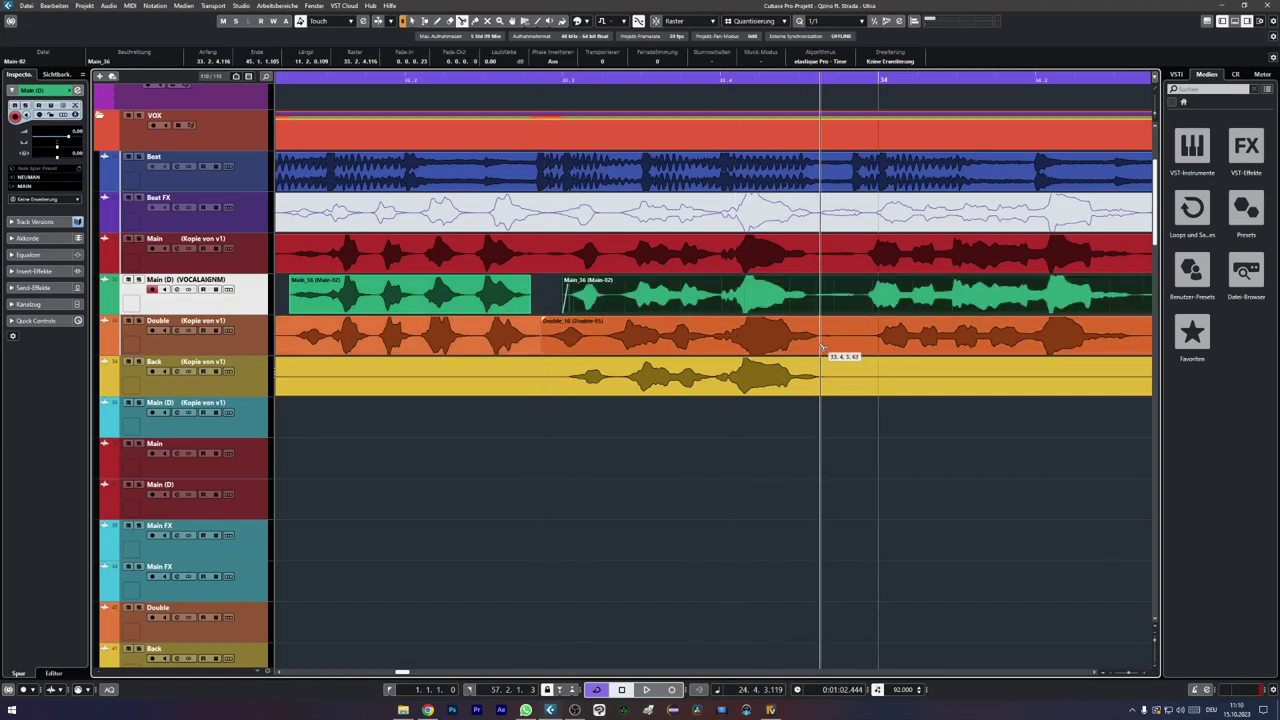
left_click(820, 340)
left_click(870, 340)
key("1")
left_click(852, 342)
key("Delete")
Step: Split off the short Double phrase near beat 33.3, shift it slightly later and crossfade its edges
key("3")
left_click(599, 341)
key("1")
left_click(570, 335)
left_click_drag(570, 335, 576, 342)
key("x")
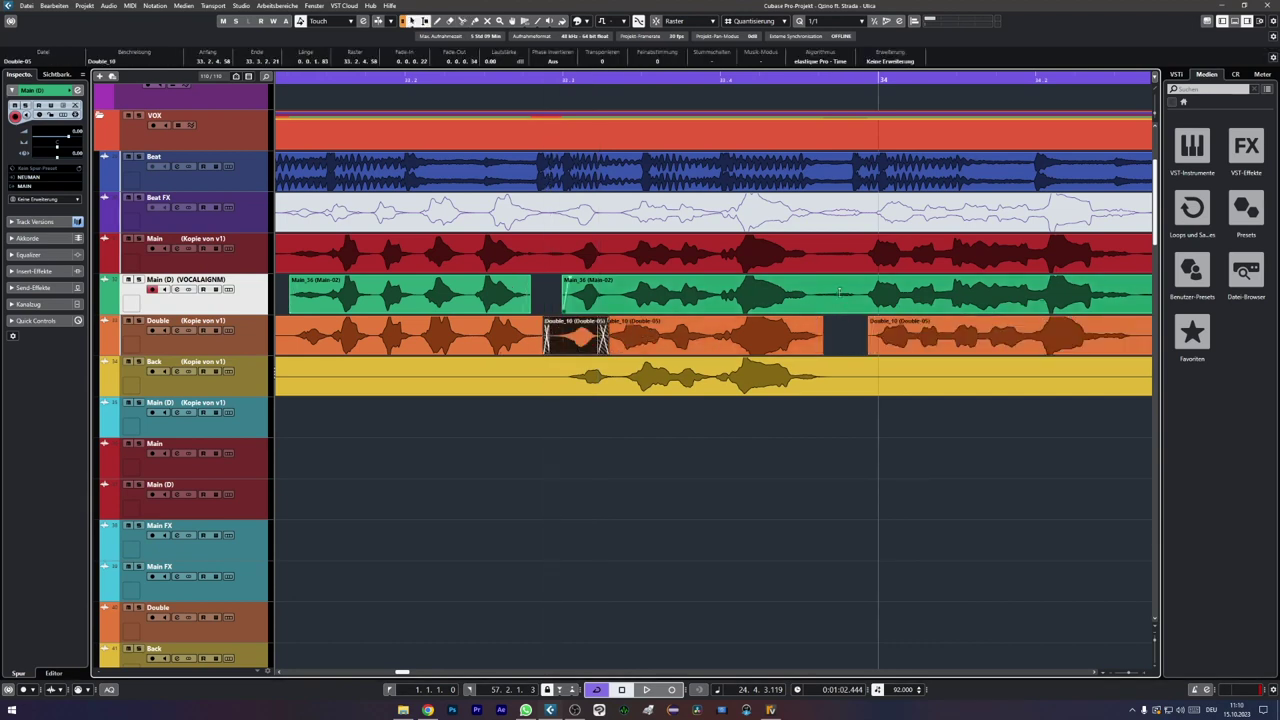
Step: Cut the silences before bar 34 and beat 34.3 from the Main (D) track, and the pause before beat 34.3 from the Double track
left_click(809, 288)
scroll(833, 299, "right", 5)
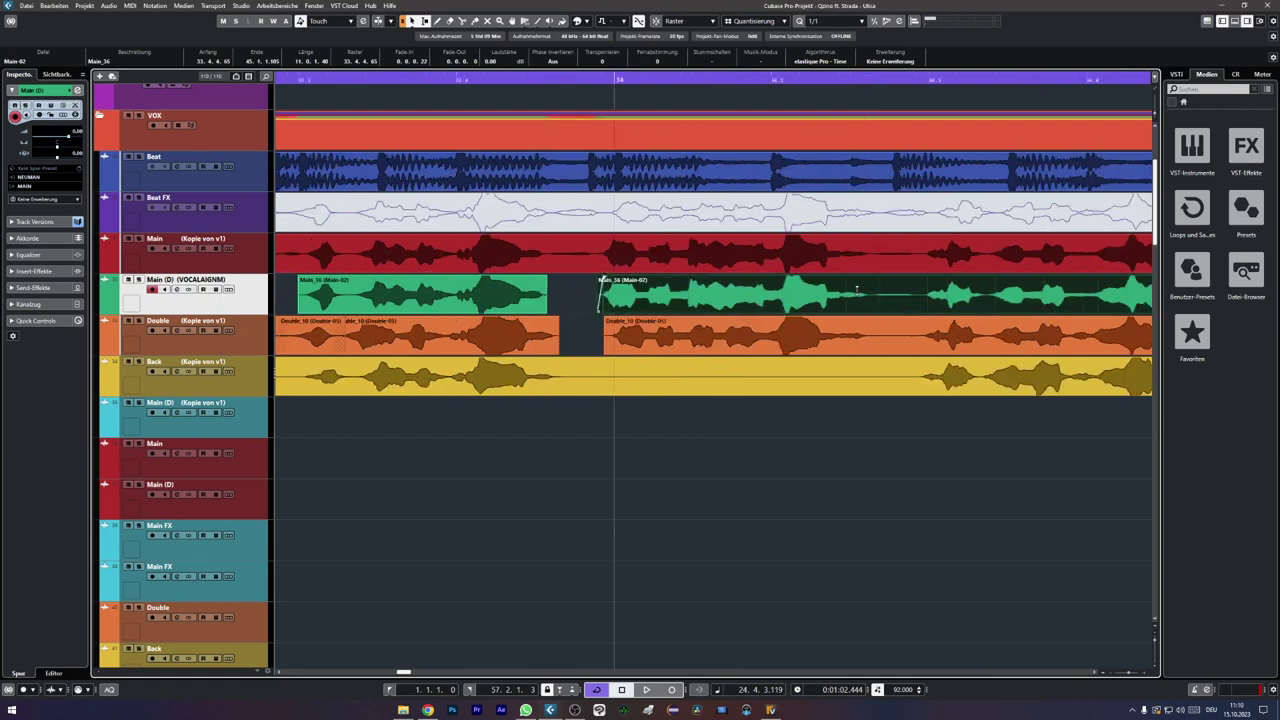
scroll(833, 299, "right", 1)
left_click_drag(607, 285, 661, 287)
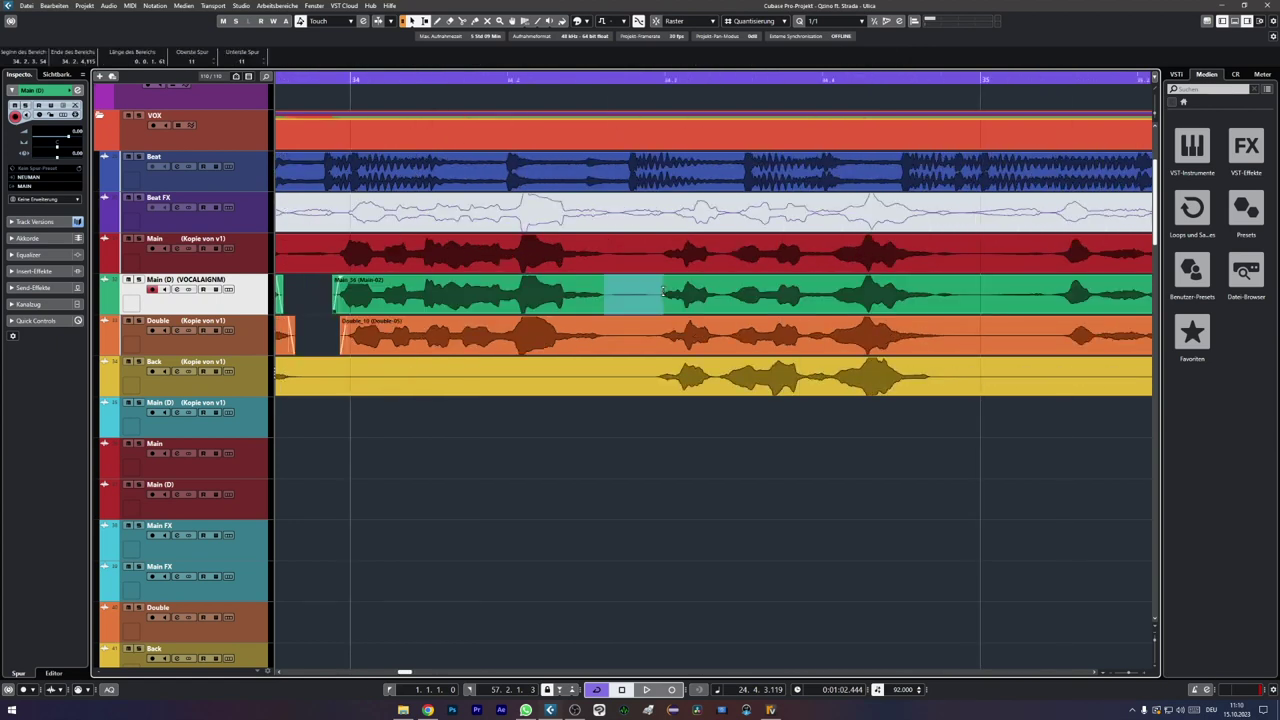
key("Delete")
left_click_drag(630, 335, 657, 335)
key("Delete")
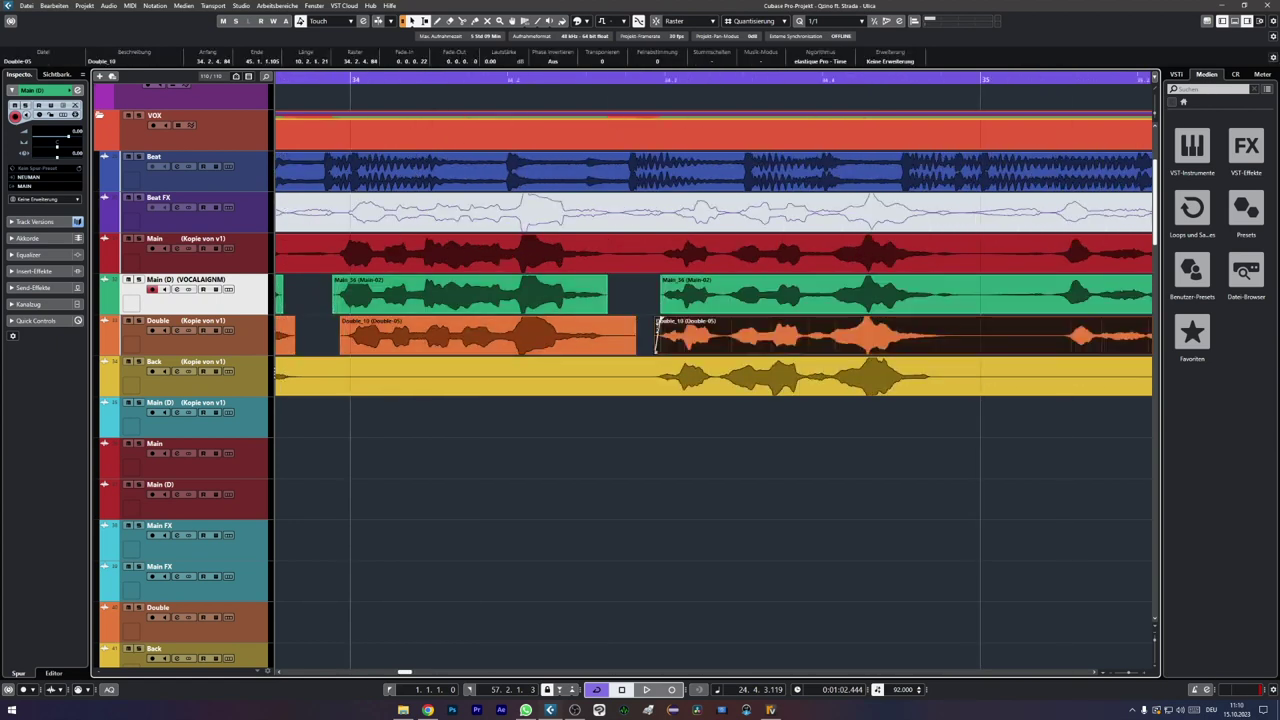
Step: Cut the silences around the start of bar 35 and shortly before bar 37 out of the Main (D) track
scroll(625, 310, "right", 3)
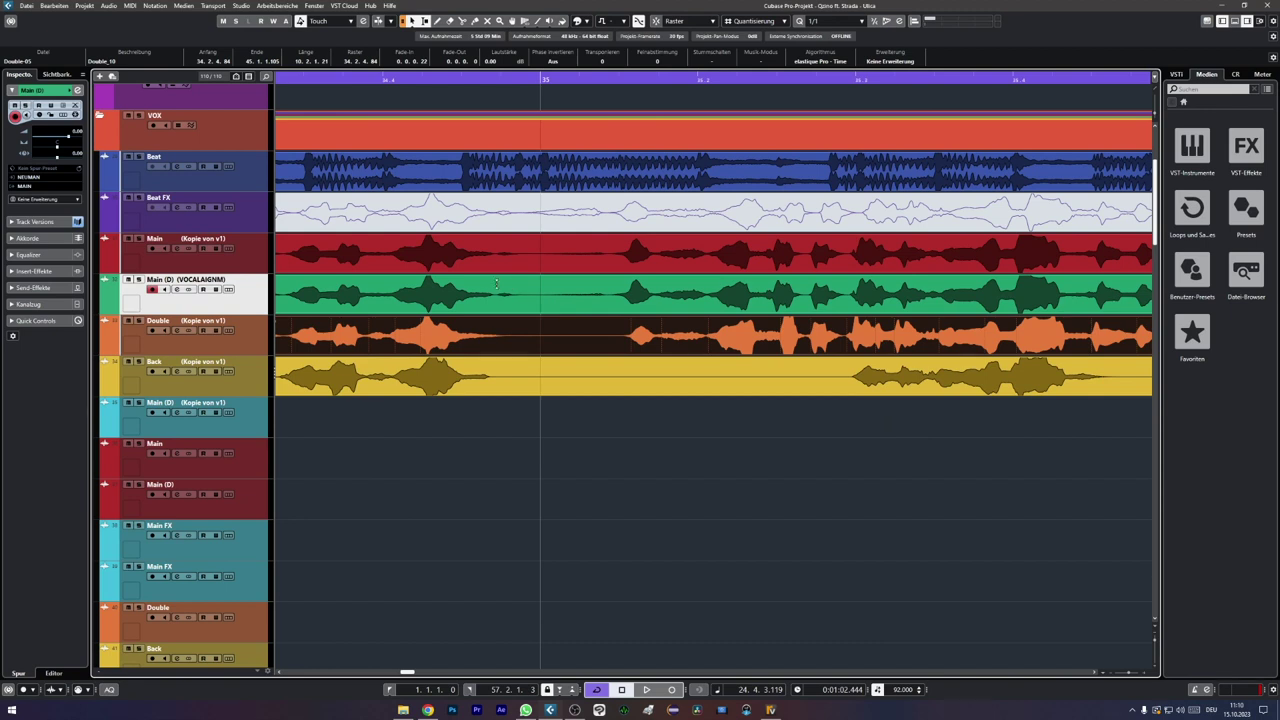
left_click_drag(494, 286, 602, 291)
key("Delete")
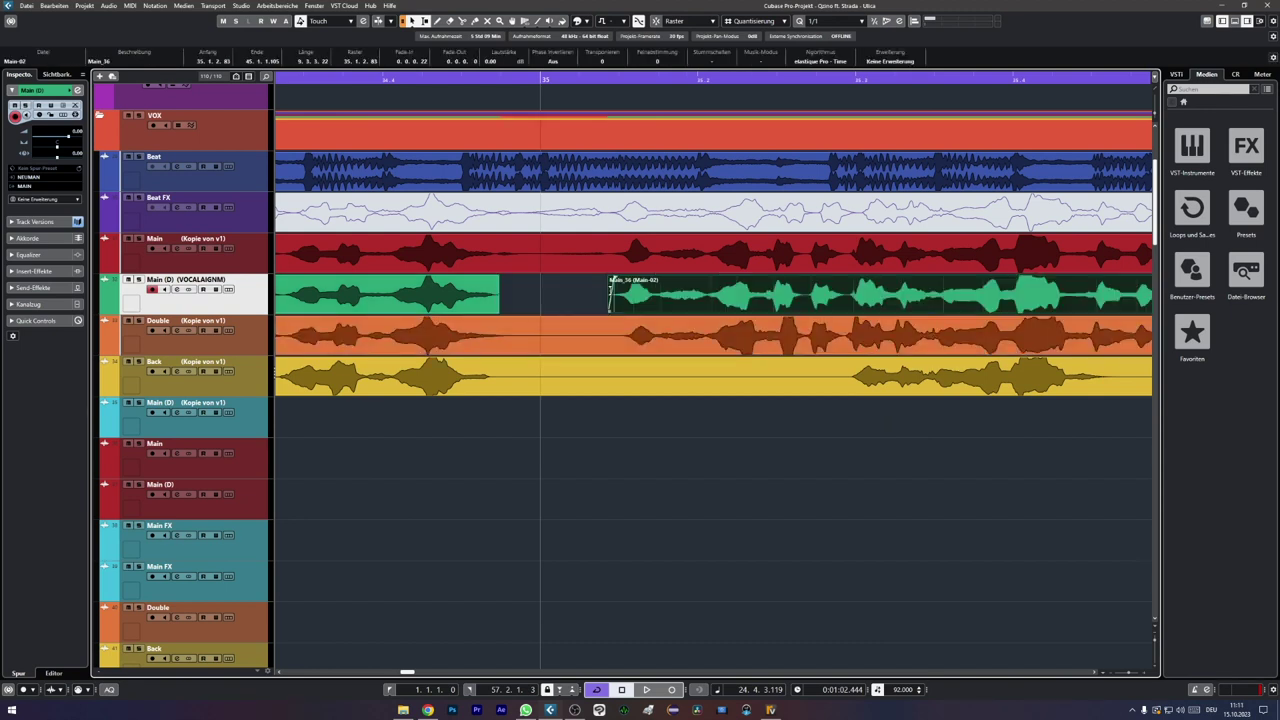
scroll(608, 290, "right", 6)
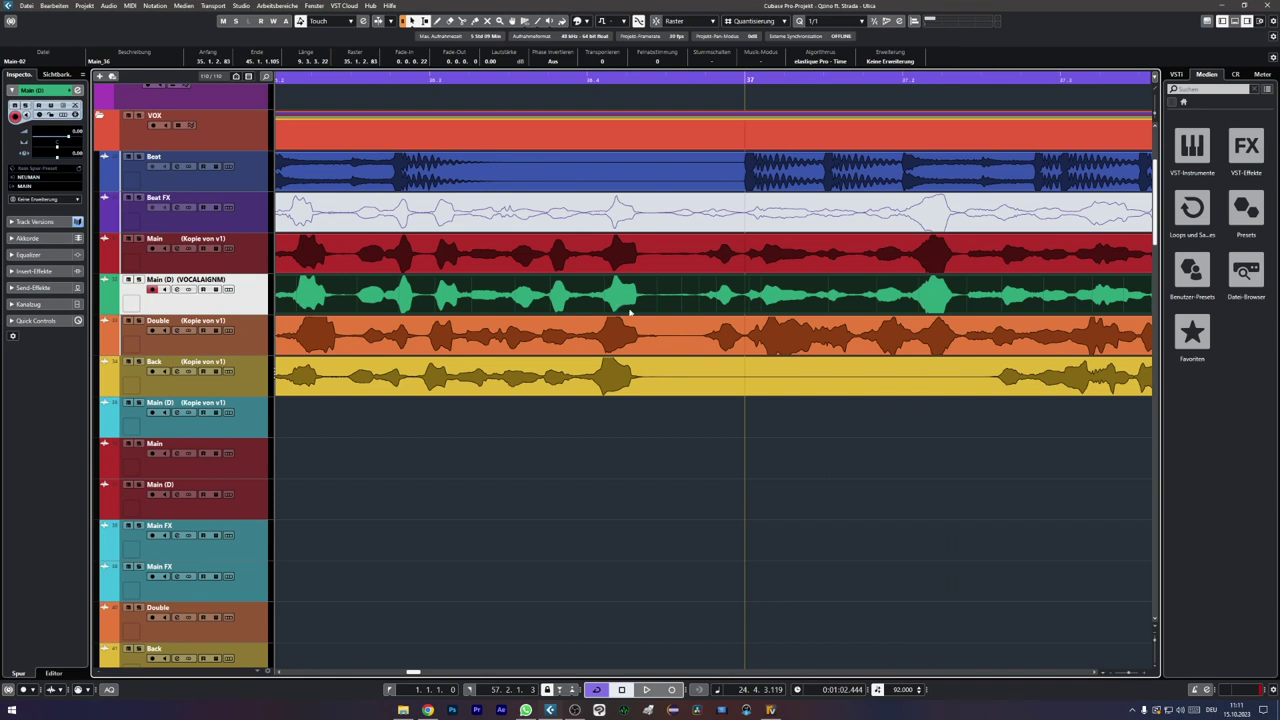
left_click(651, 286)
left_click_drag(651, 286, 696, 287)
key("Delete")
Step: Cut the silences just before bar 38 and after beat 39.2 out of the Main (D) track
scroll(690, 288, "right", 4)
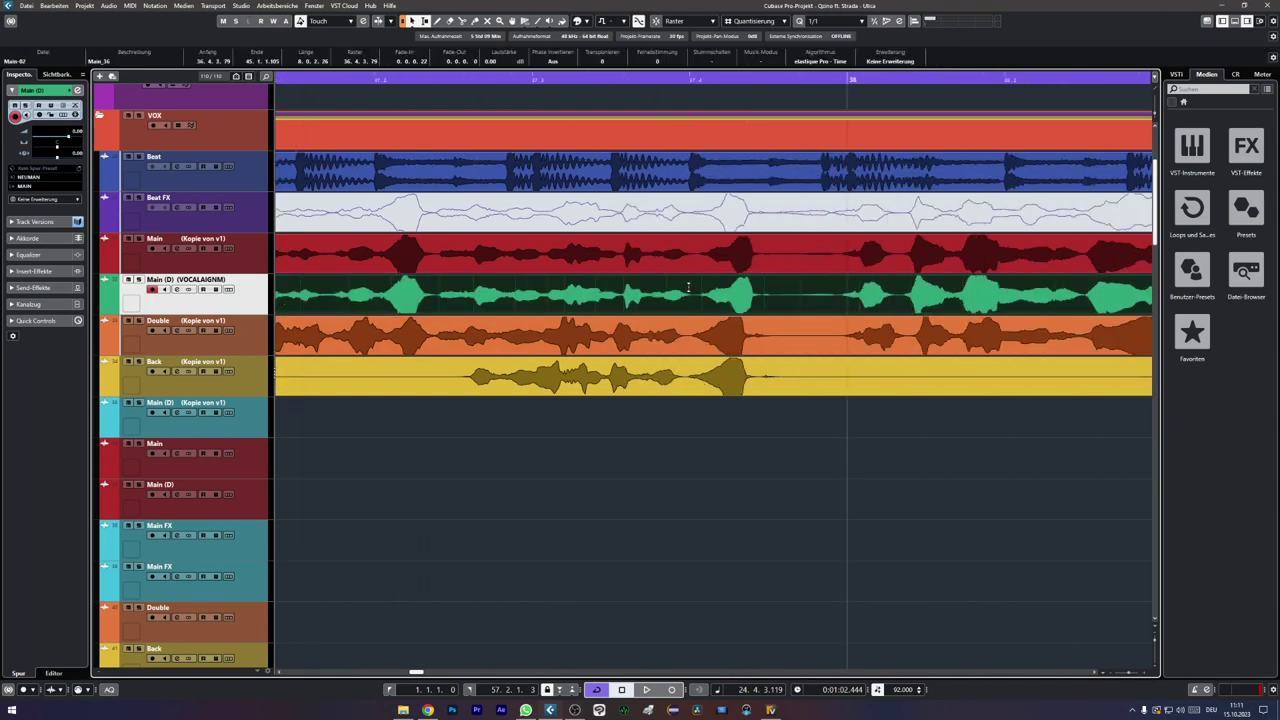
left_click_drag(599, 293, 668, 290)
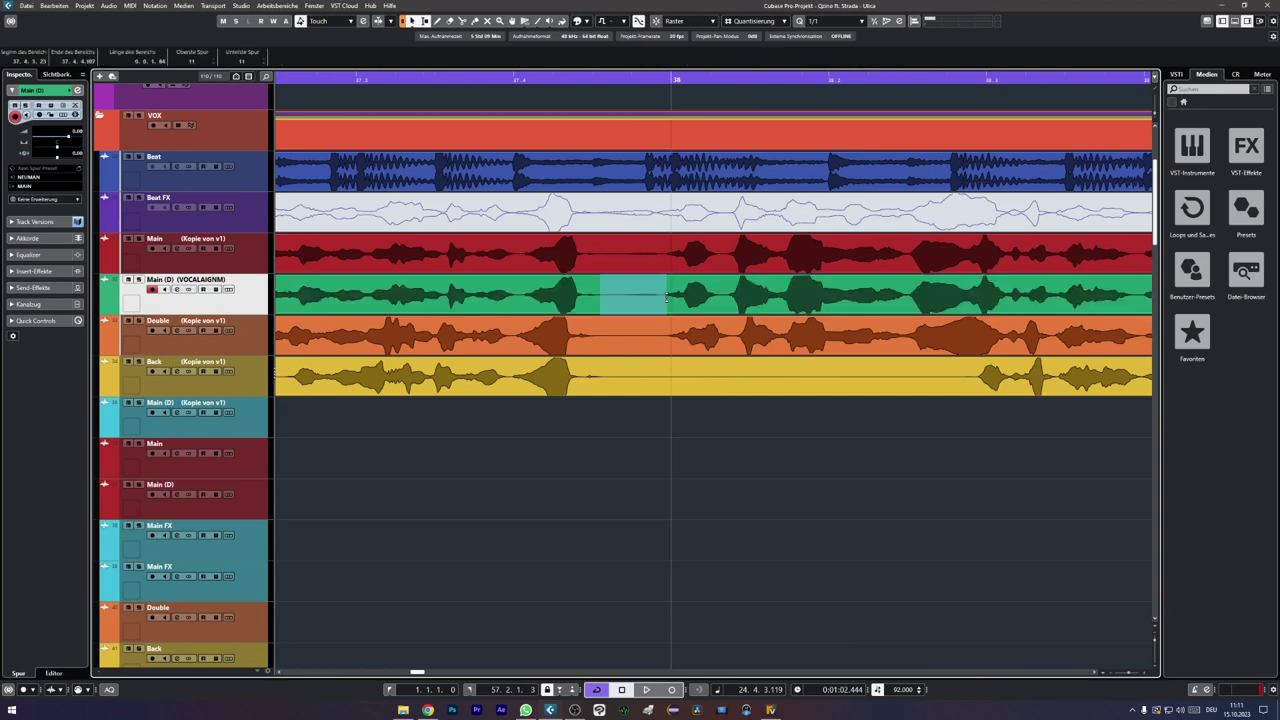
key("Delete")
scroll(663, 300, "right", 4)
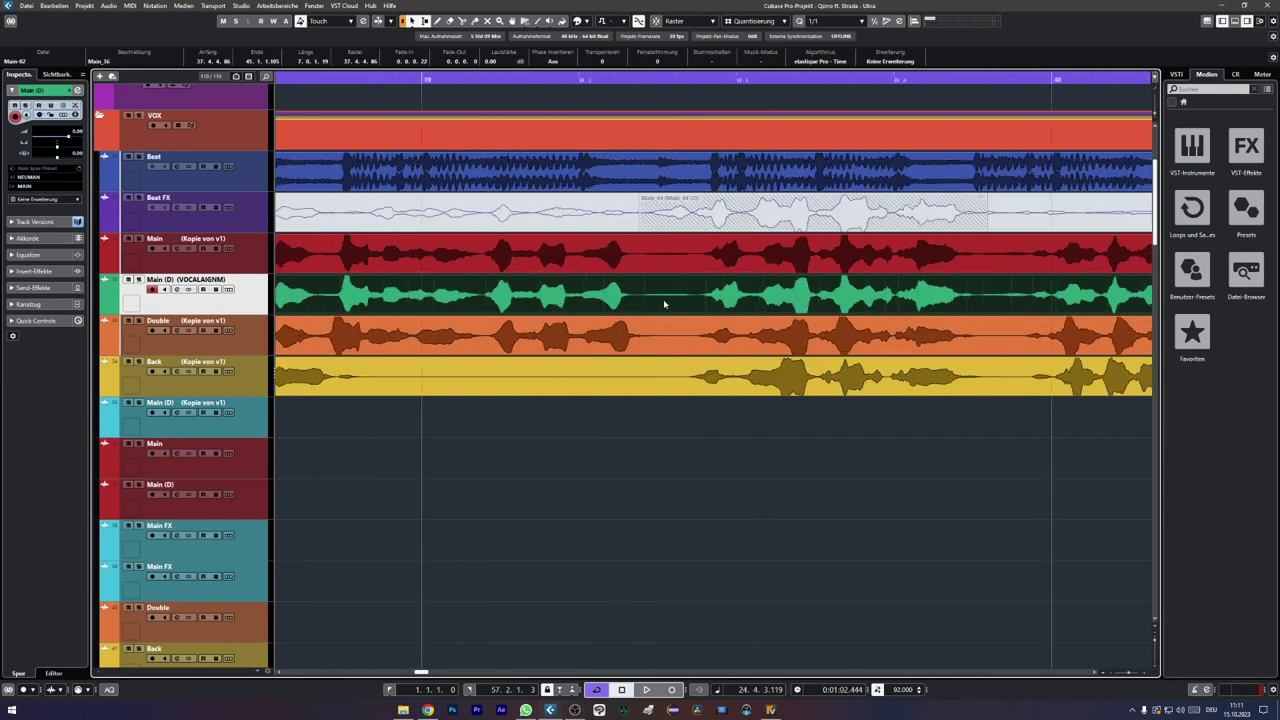
left_click_drag(548, 291, 650, 291)
key("Delete")
Step: Cut the silences just before bar 40 and before beat 40.3 out of the Main (D) track
scroll(632, 291, "right", 3)
key("Delete")
scroll(680, 291, "right", 4)
key("Delete")
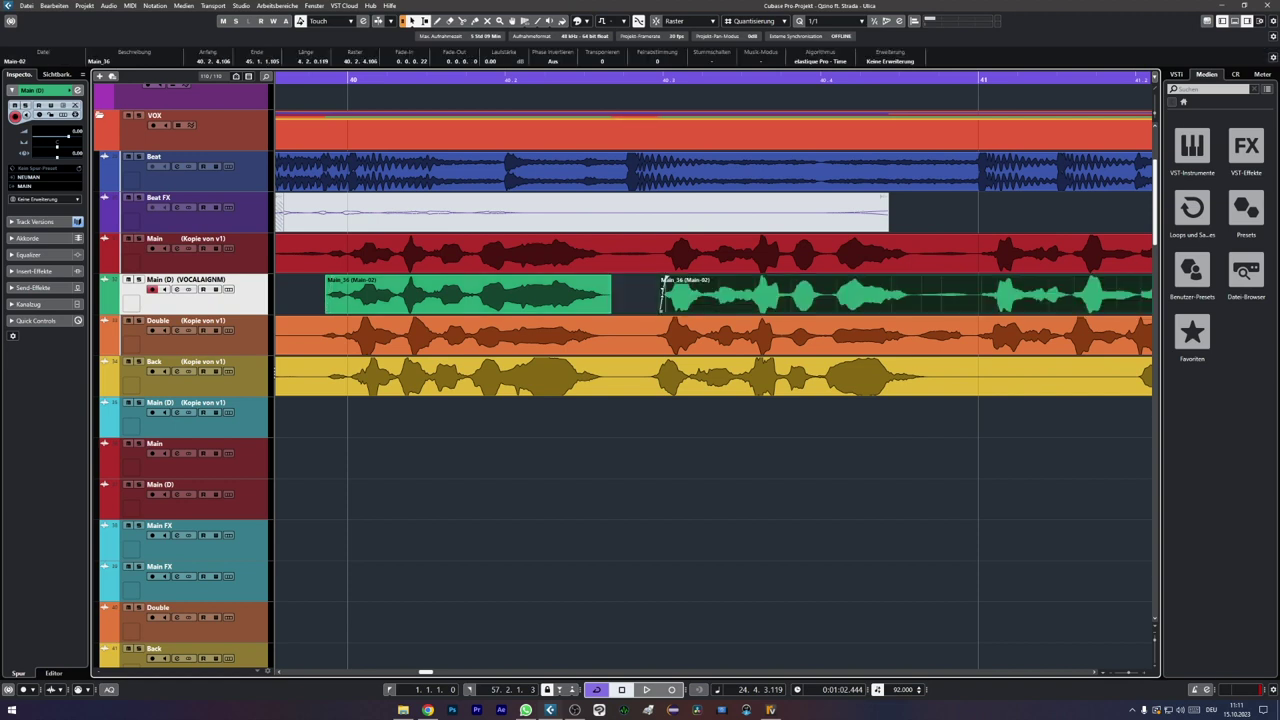
Step: Cut the pauses before beats 42.2 and 43.3 out of the Main (D) track
scroll(640, 296, "right", 4)
left_click(632, 300)
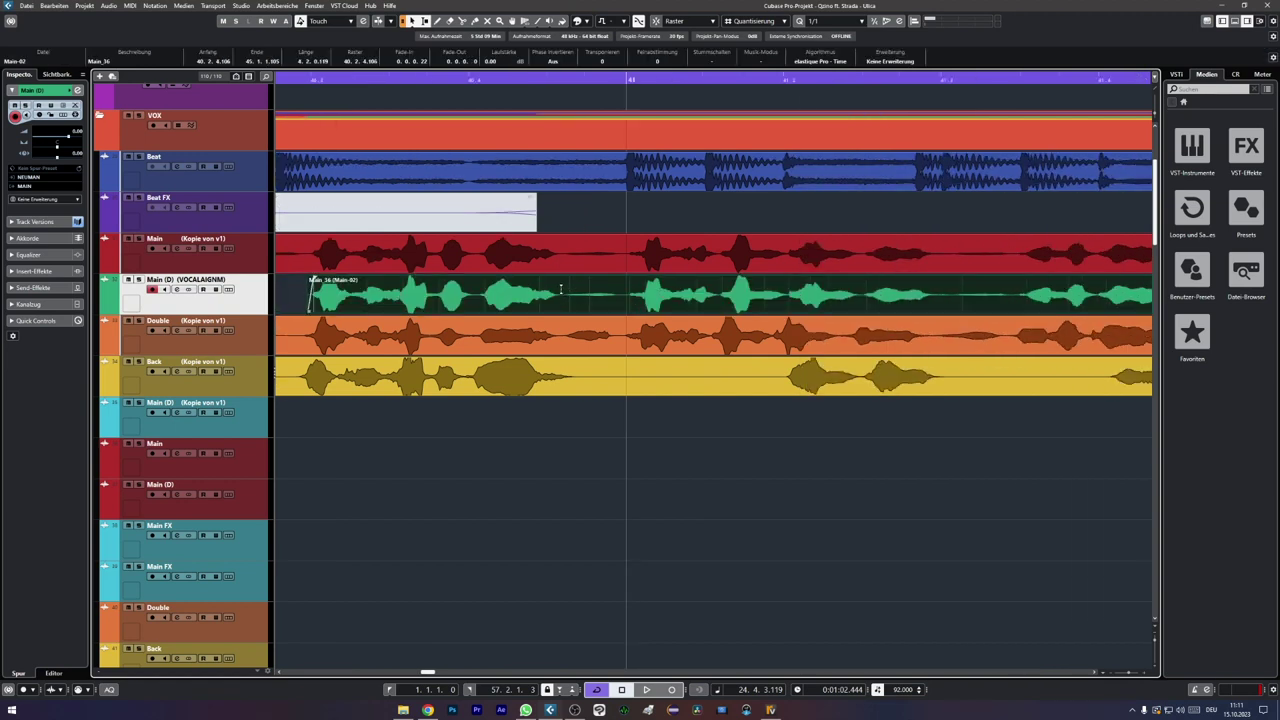
scroll(561, 289, "right", 3)
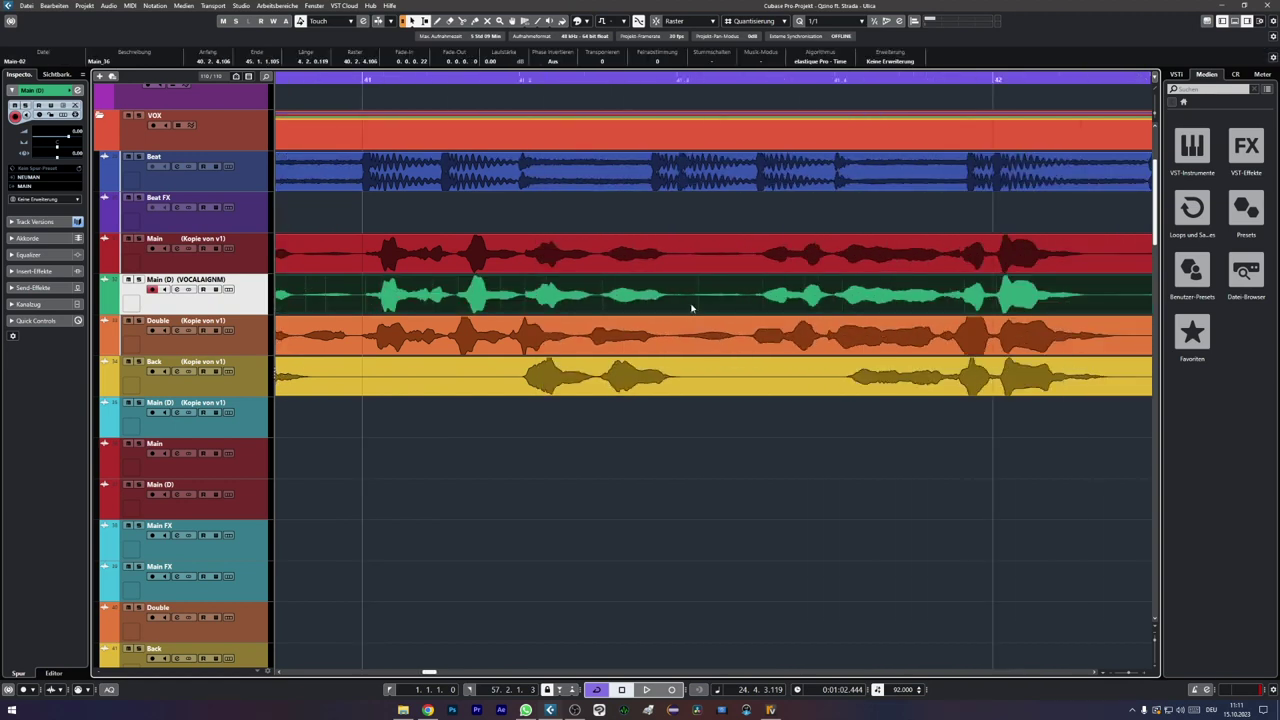
scroll(690, 303, "right", 5)
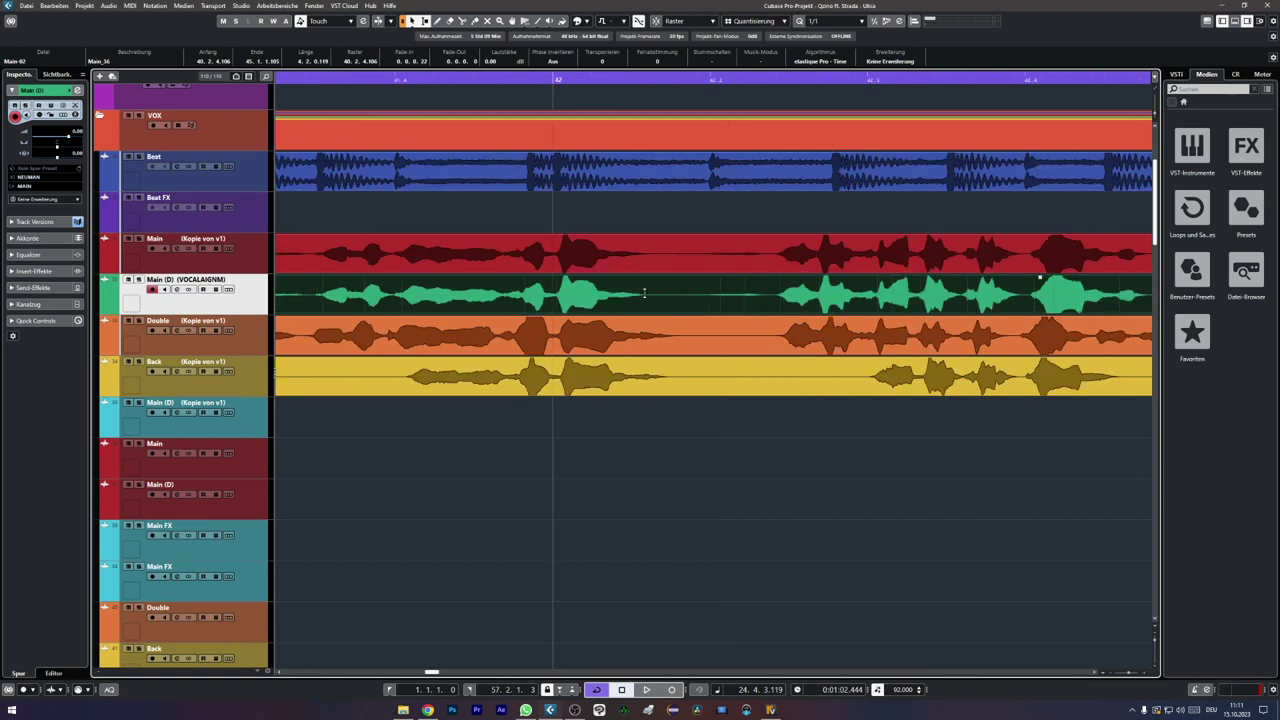
left_click_drag(644, 293, 768, 296)
key("Delete")
scroll(770, 298, "right", 8)
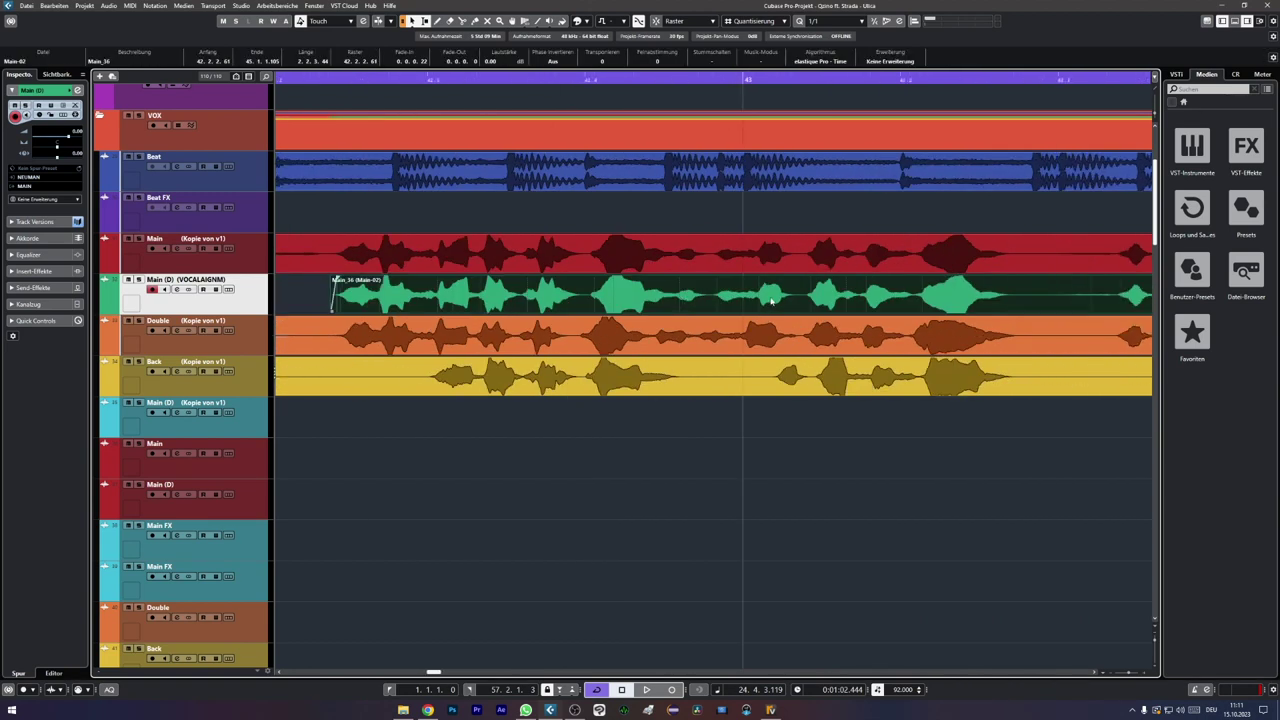
left_click_drag(757, 293, 854, 295)
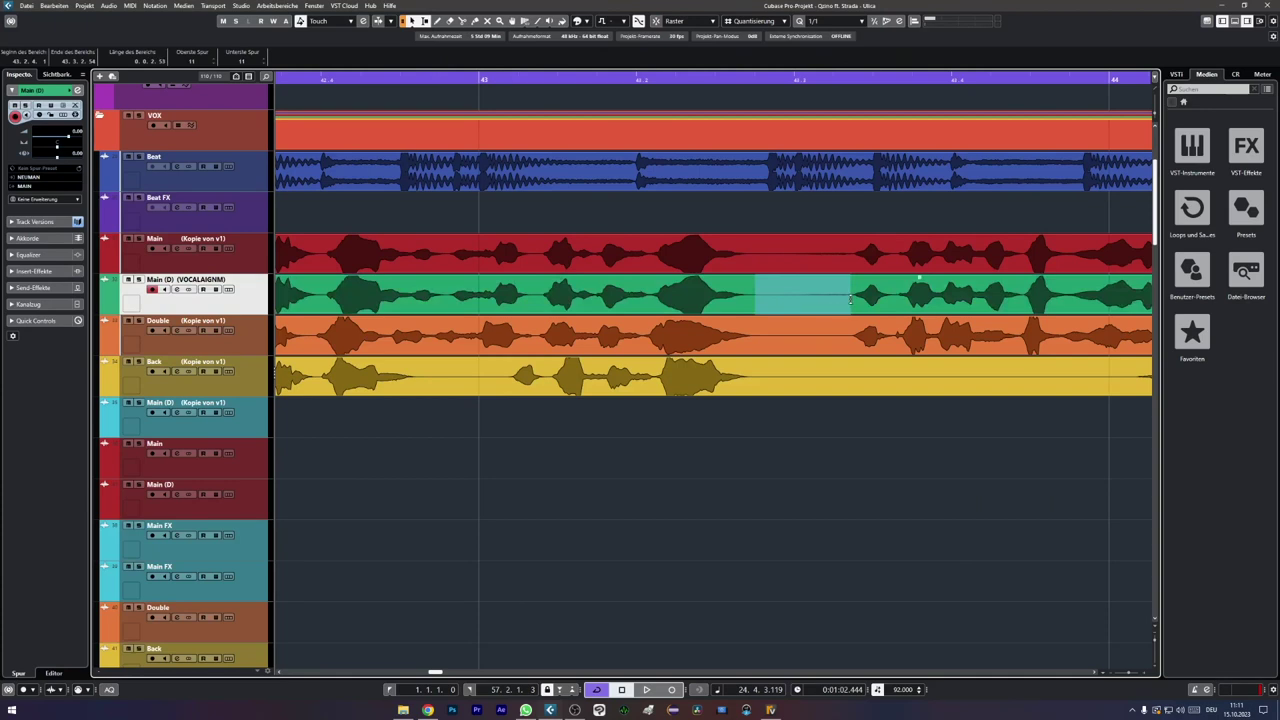
key("Delete")
Step: Split the Main (D) event after its last phrase before bar 45 and delete the silent tail
scroll(834, 300, "right", 5)
scroll(834, 302, "right", 5)
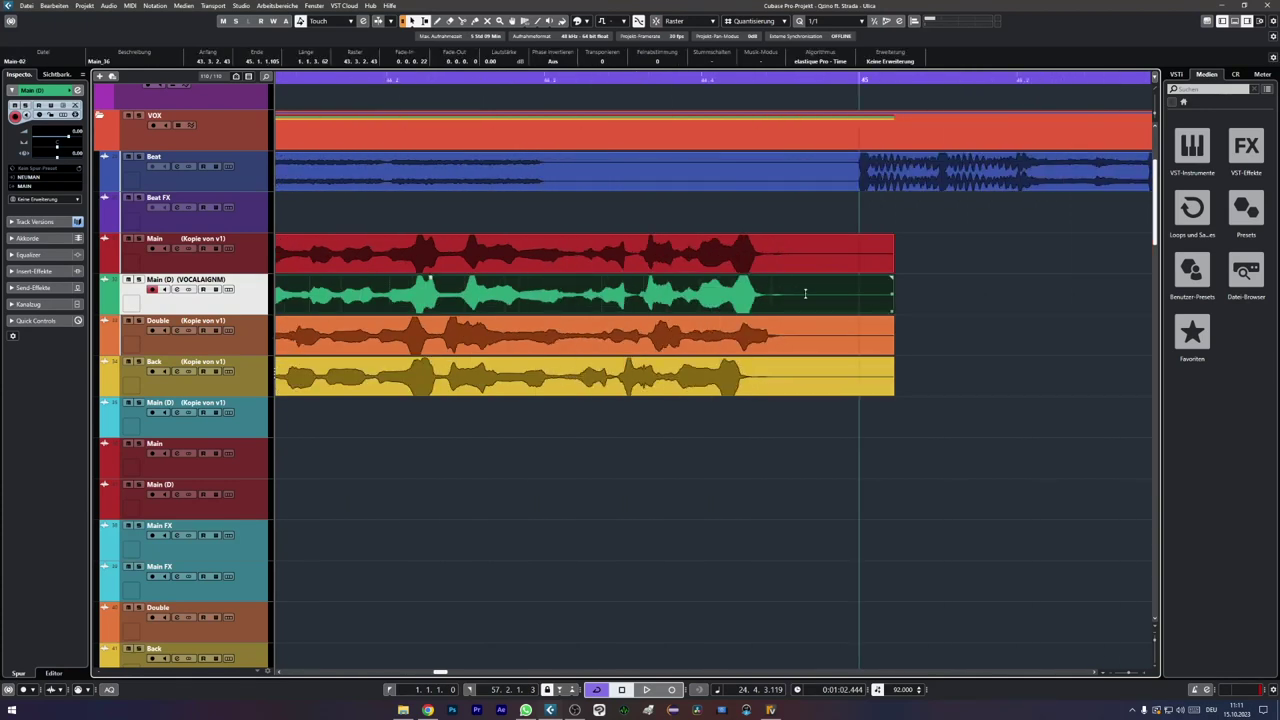
left_click_drag(768, 292, 945, 298)
key("3")
left_click(774, 306)
key("1")
left_click(834, 311)
key("Delete")
Step: Bounce the full range of cut Main (D) segments, bars 29 to 45, into one event, replacing the originals
scroll(834, 311, "down", 8, "ctrl")
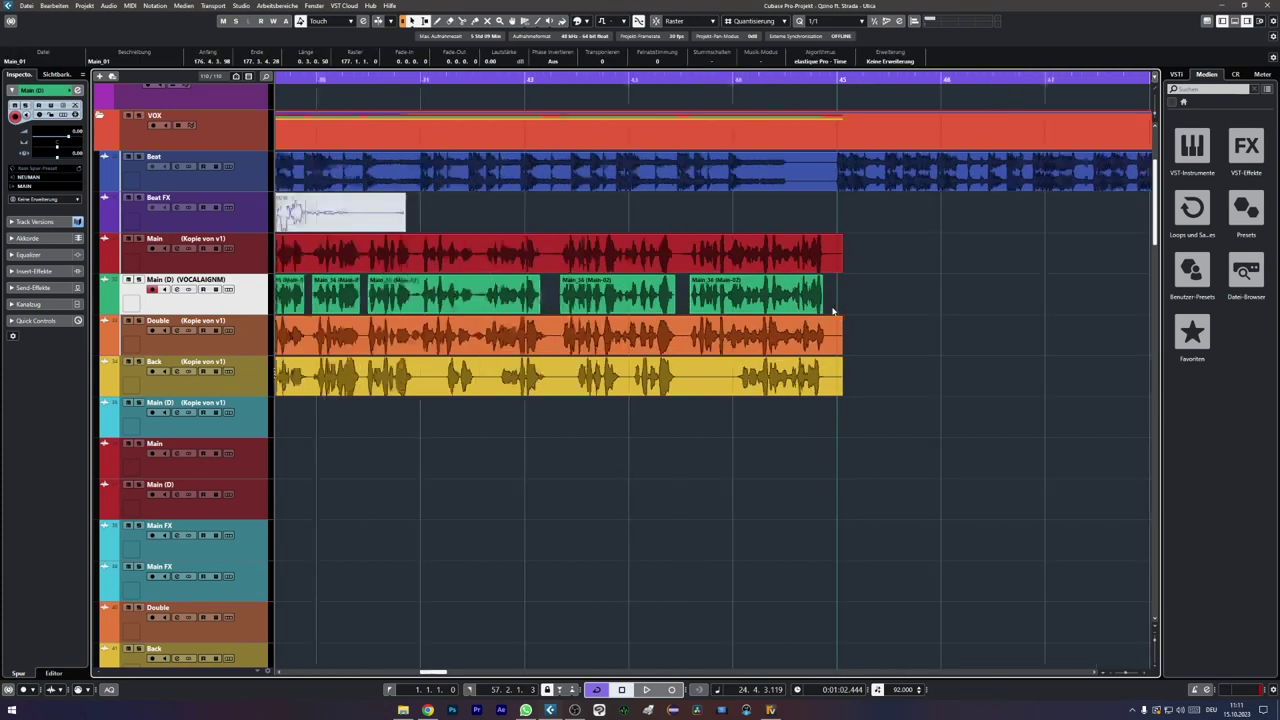
left_click_drag(846, 301, 380, 308)
key("b")
key("Return")
left_click_drag(449, 286, 948, 300)
key("b")
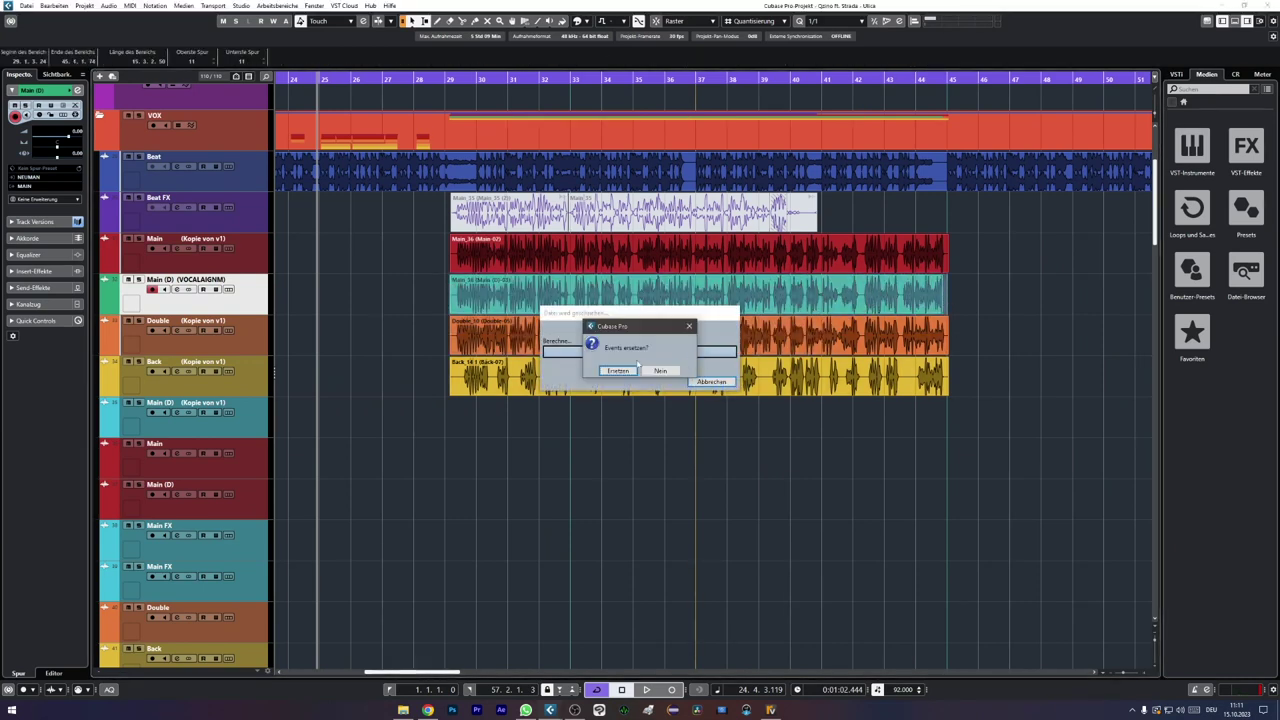
key("Return")
Step: Bounce the Double track's segments into one event, replacing the originals, and select it together with the bounced Main (D) event
left_click(428, 306)
left_click_drag(433, 297, 506, 330)
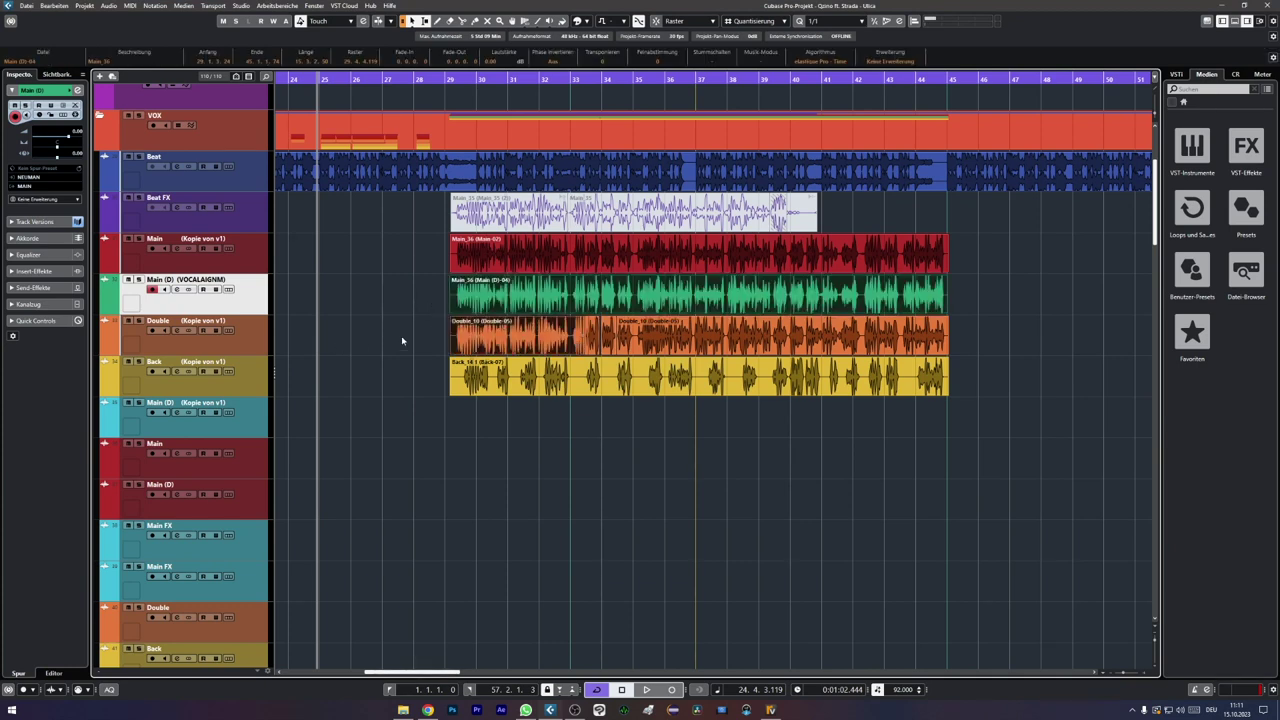
left_click_drag(402, 341, 1007, 353)
key("b")
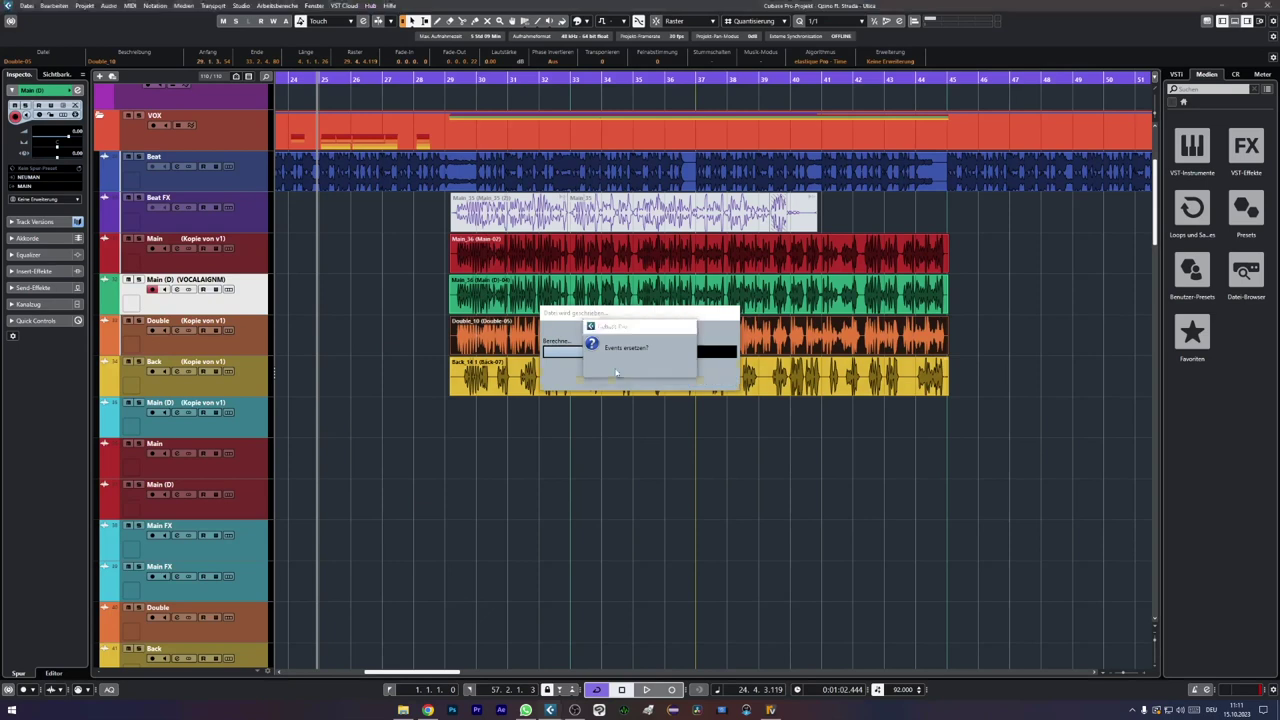
key("Return")
left_click_drag(441, 307, 508, 323)
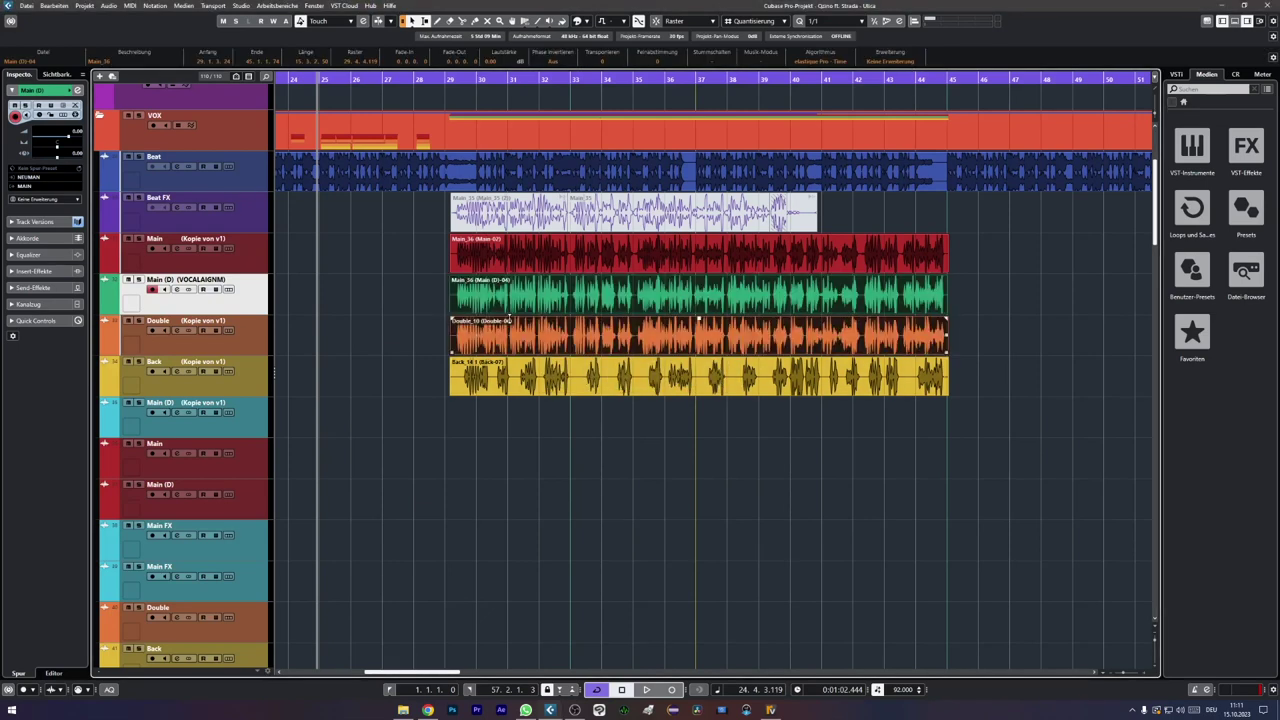
Step: Apply the RevoiceProLink extension to the selected Main (D) and Double events and show them in Revoice Pro
left_click(886, 62)
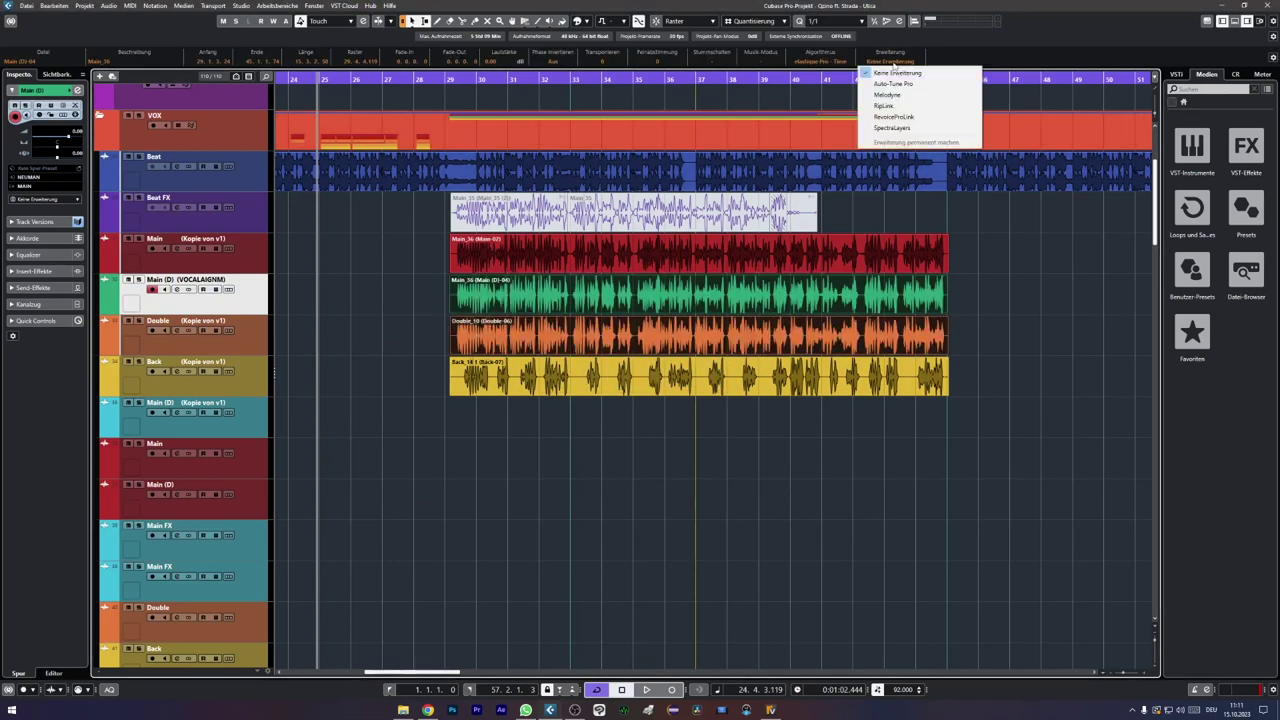
left_click(890, 117)
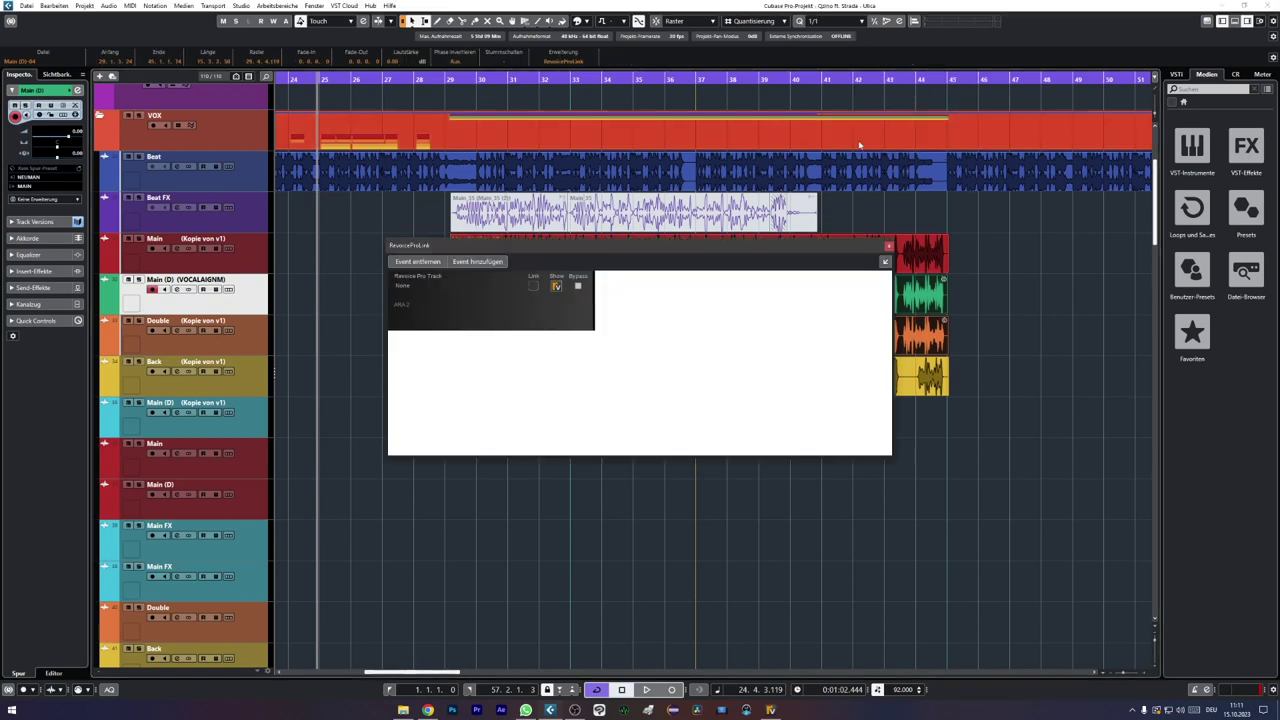
left_click(557, 286)
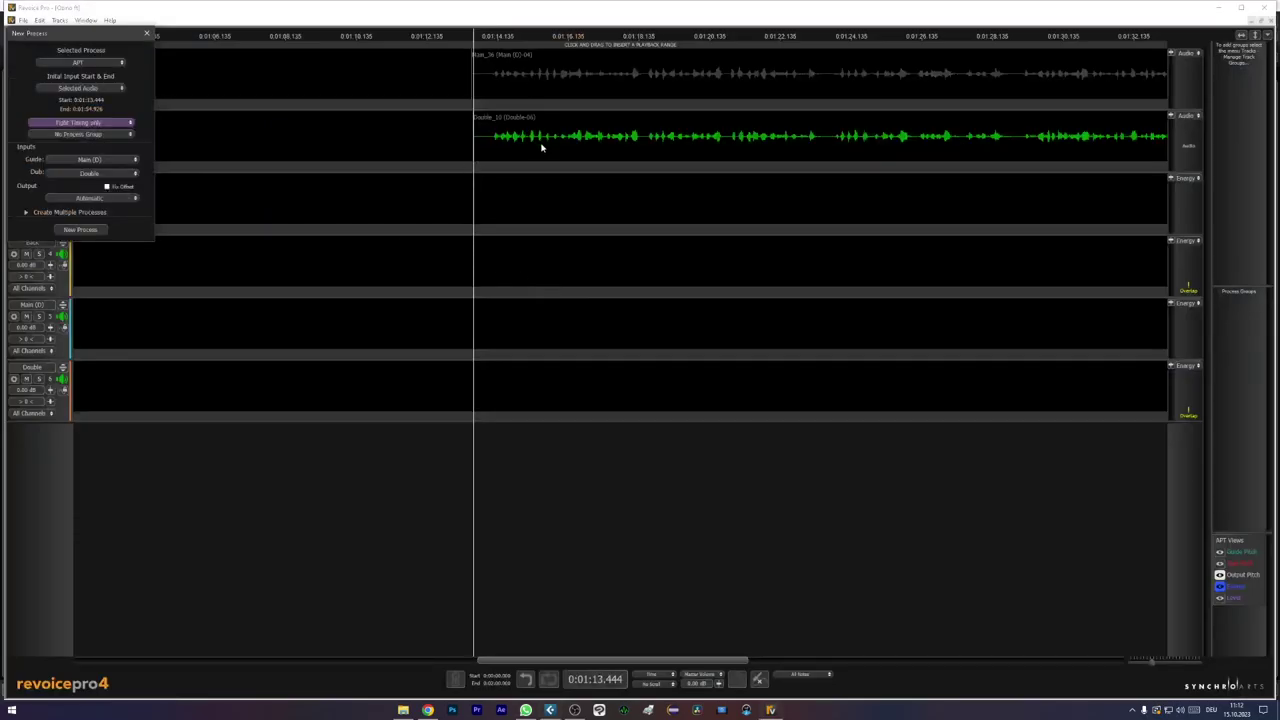
Step: Start a new APT process for the two vocals with the Tight Timing only preset
right_click(545, 105)
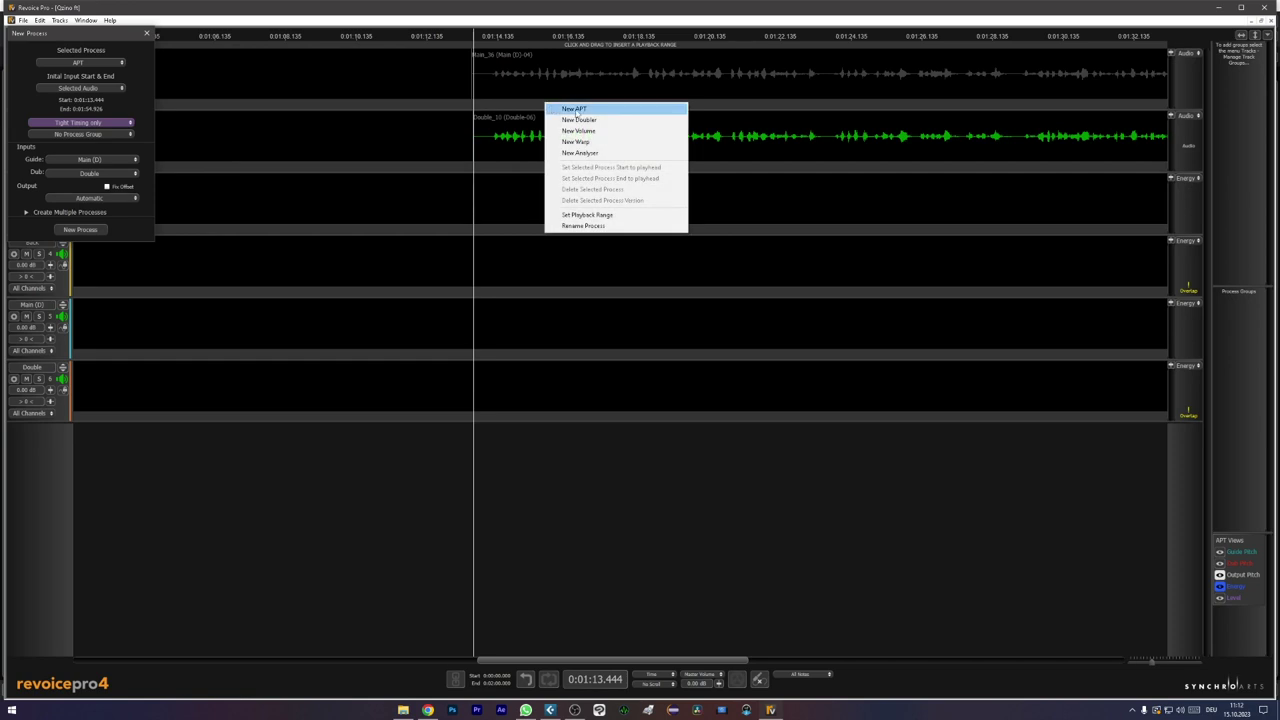
left_click(578, 110)
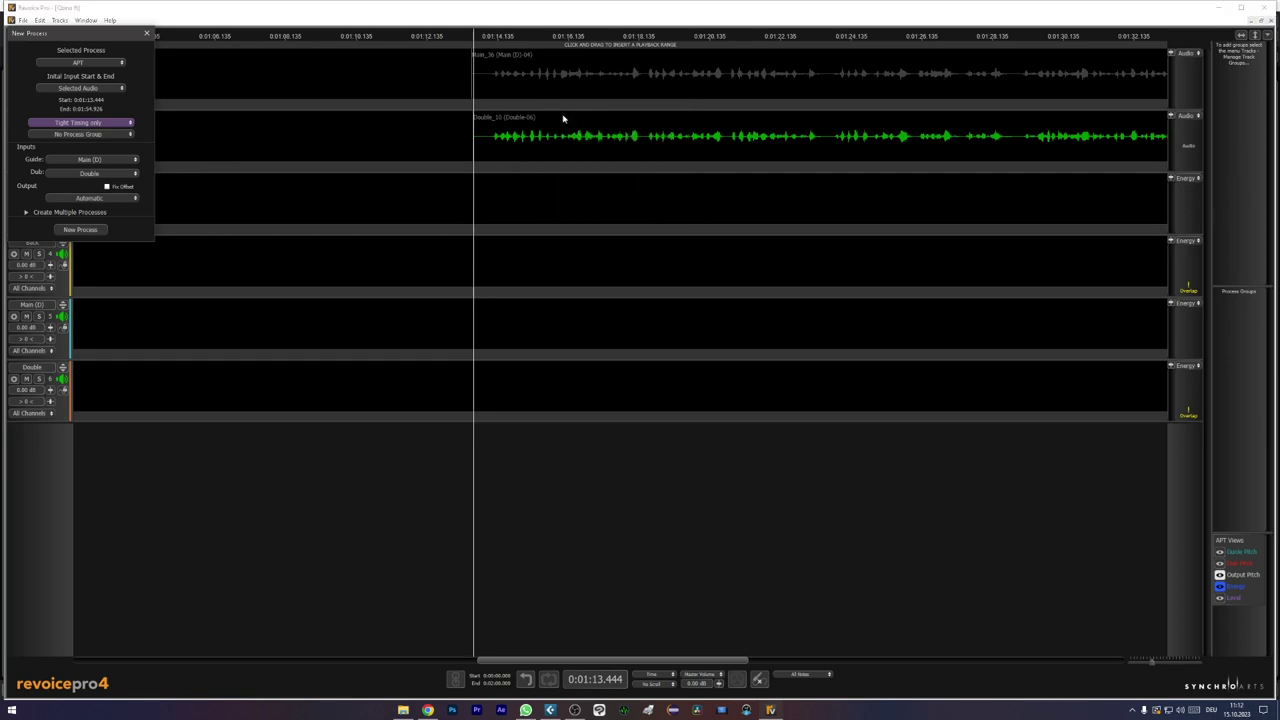
left_click(110, 124)
mouse_move(100, 127)
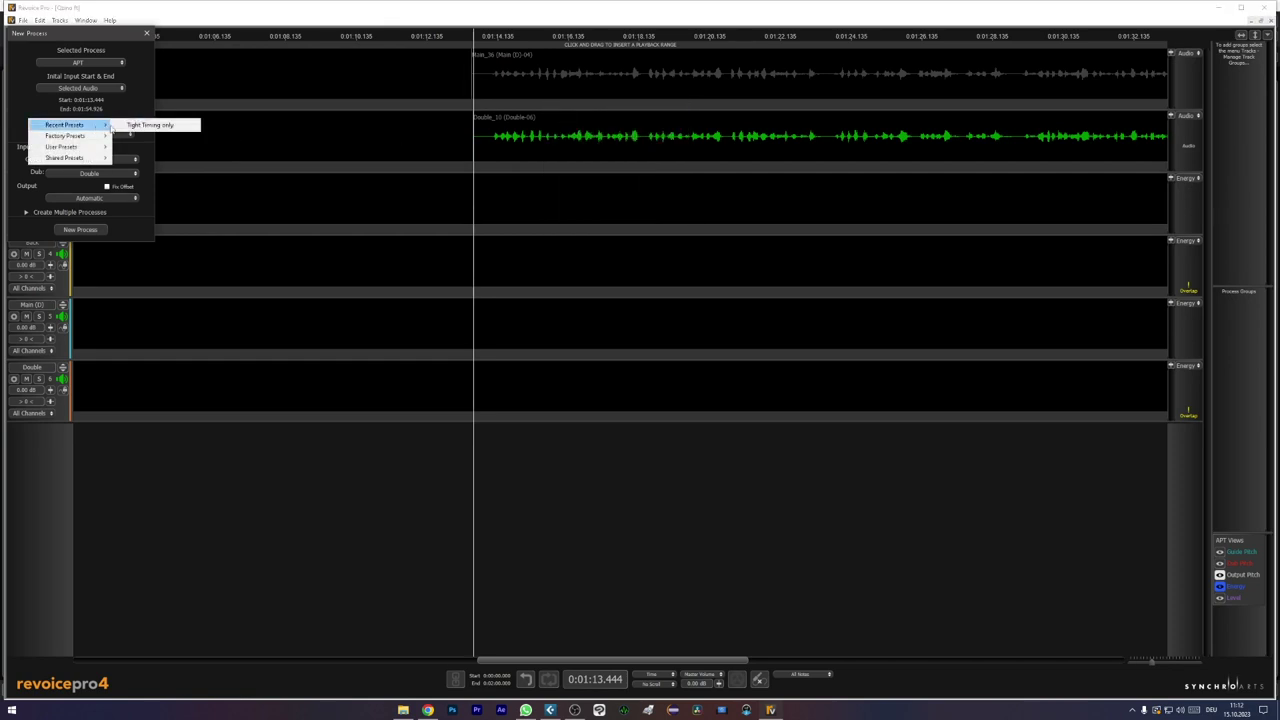
left_click(164, 125)
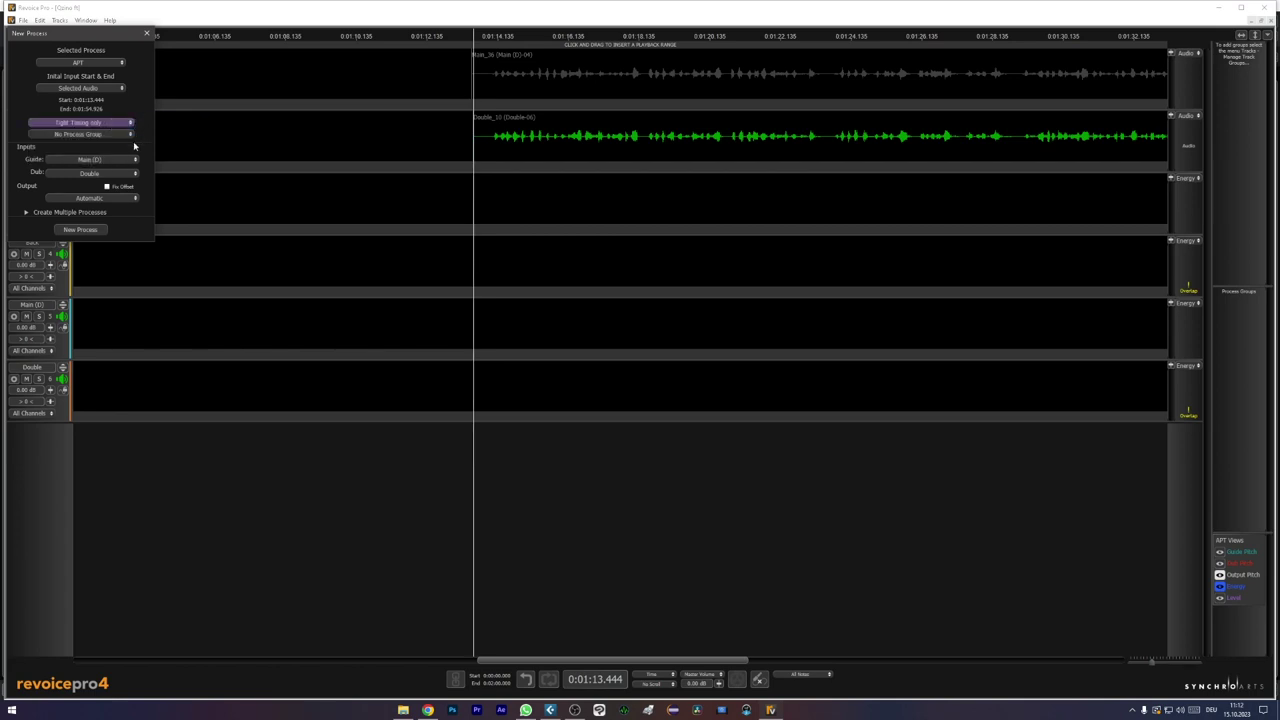
Step: Set the process guide to Main (D), the dub to Double and the output to Double, and create the process
left_click(103, 162)
left_click(95, 164)
left_click(117, 161)
left_click(117, 161)
left_click(95, 172)
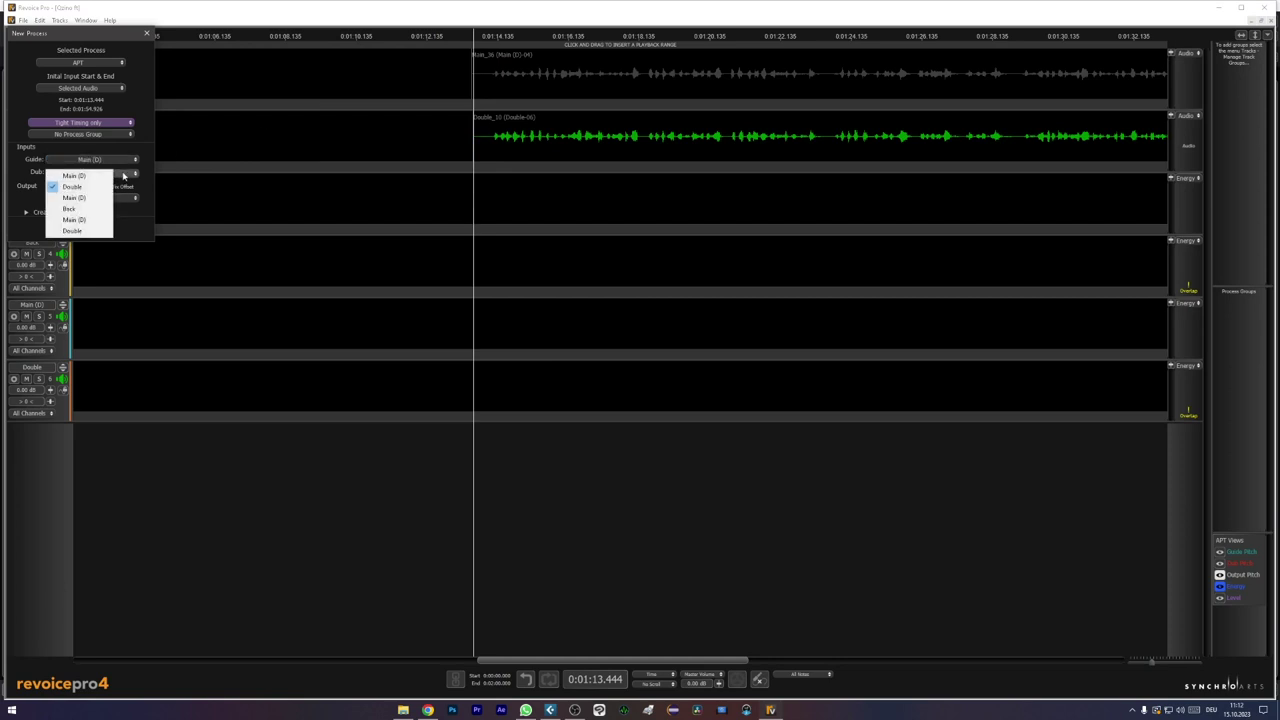
left_click(88, 187)
left_click(100, 197)
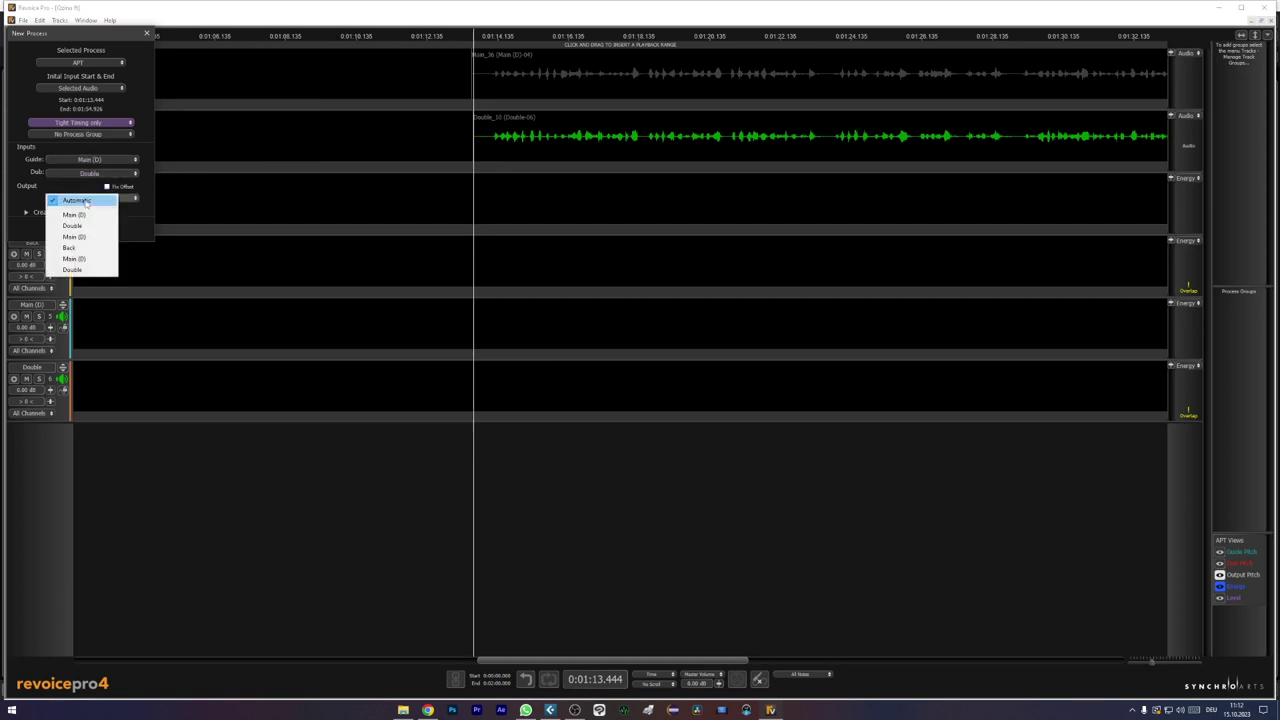
left_click(77, 226)
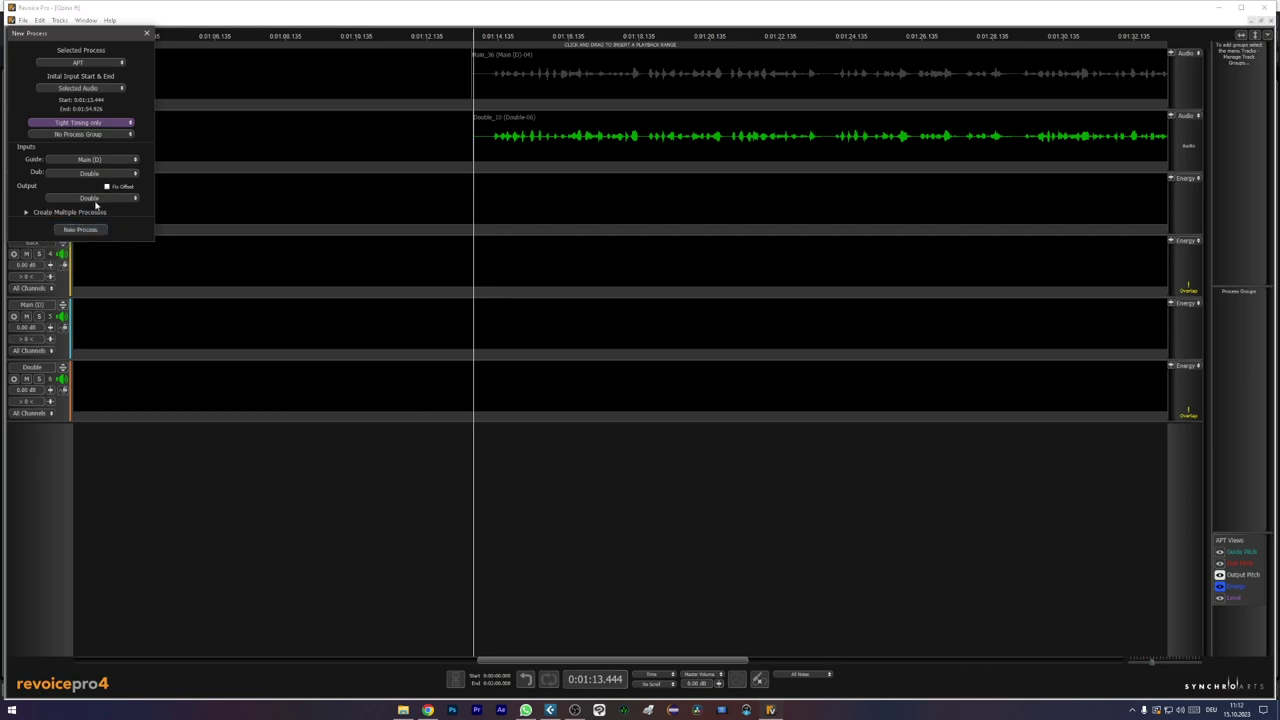
left_click(85, 231)
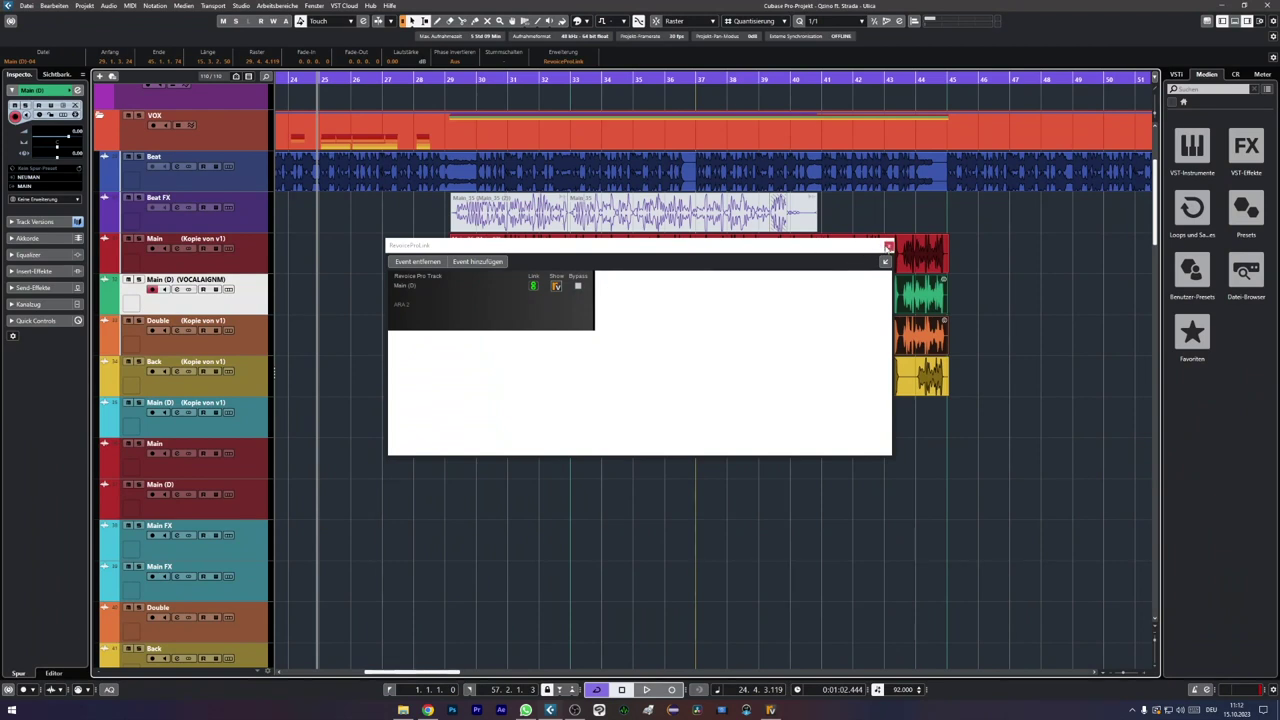
Step: Back in Cubase, close the RevoiceProLink editor and bounce the aligned Double event, replacing the original
left_click(888, 245)
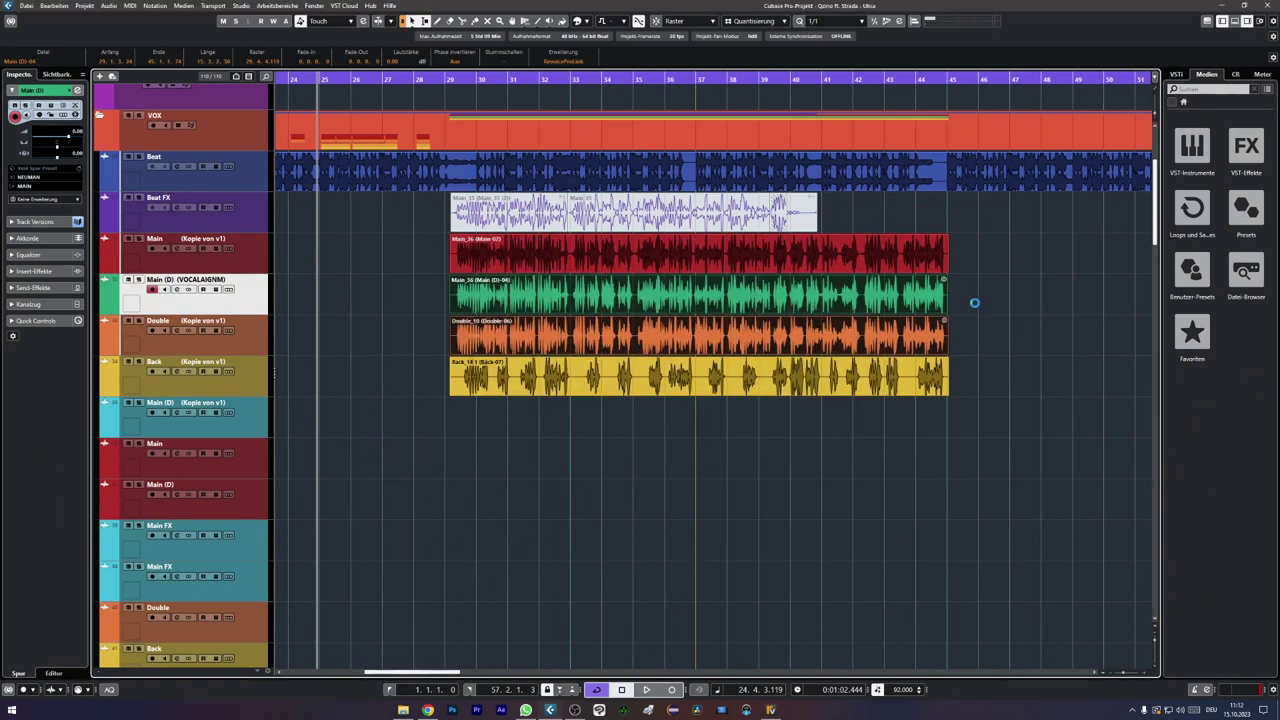
left_click(933, 336)
left_click(918, 345)
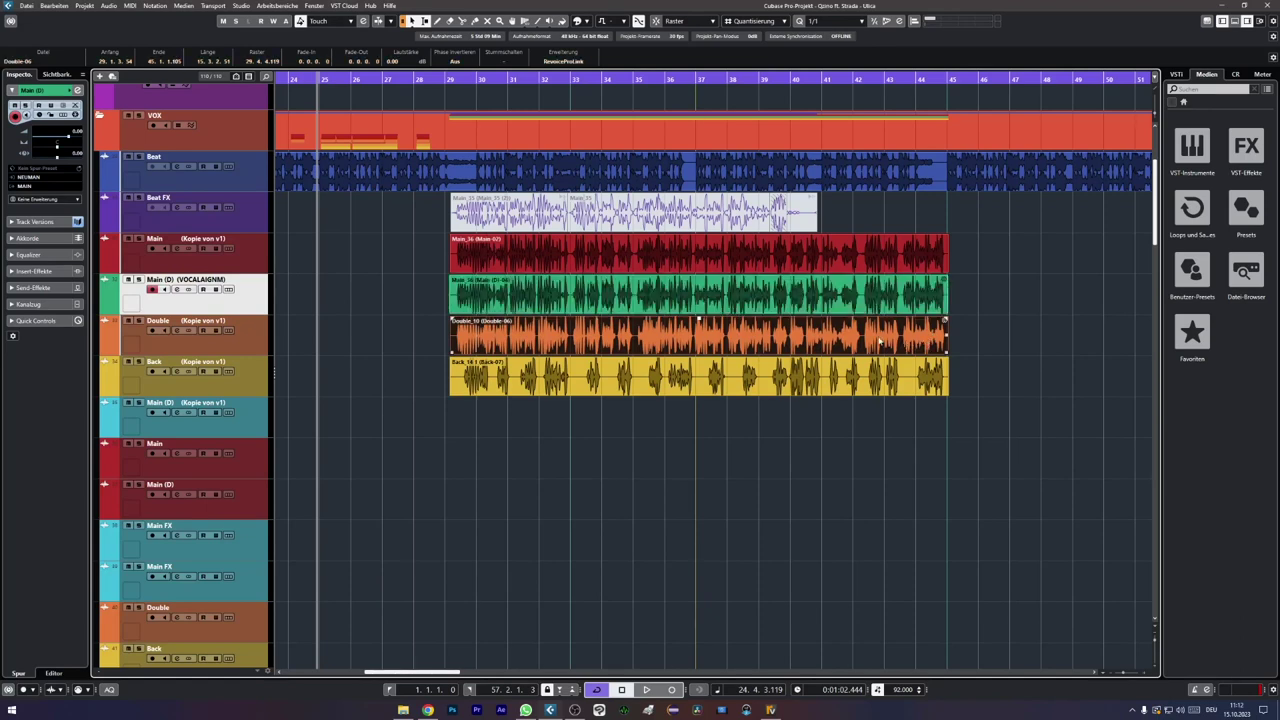
scroll(879, 342, "up", 10, "ctrl")
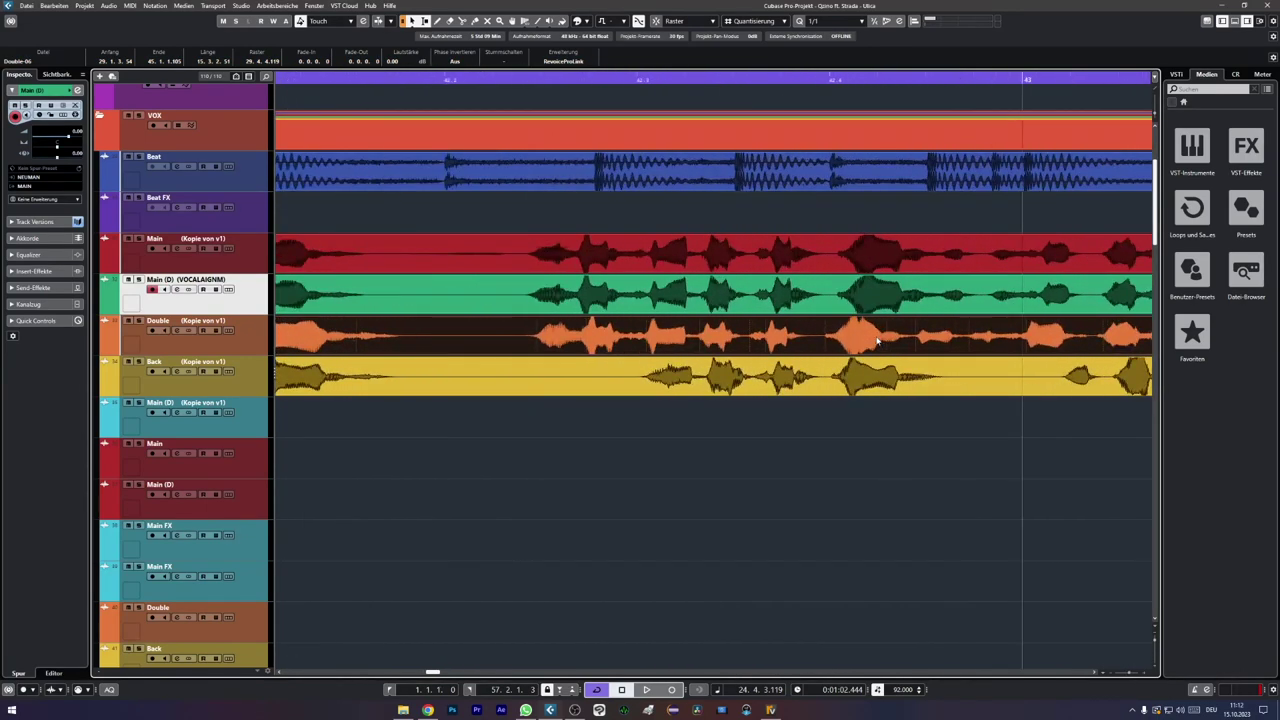
left_click(109, 6)
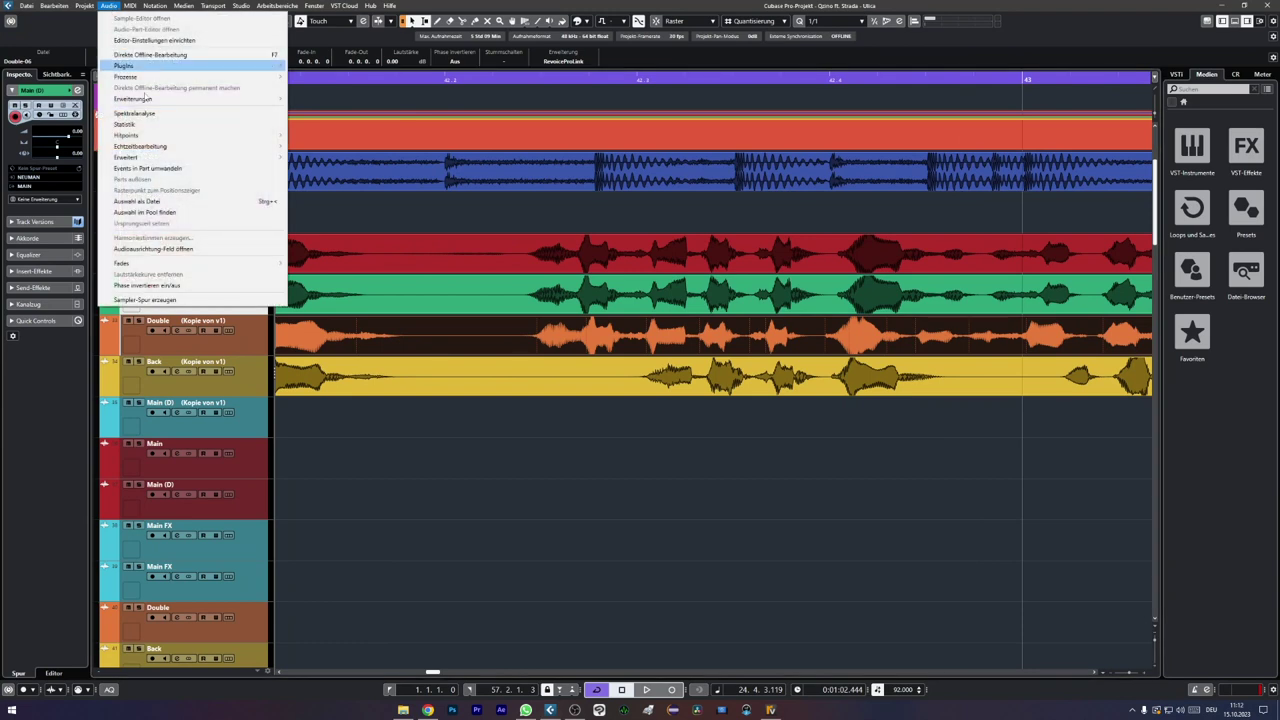
left_click(170, 202)
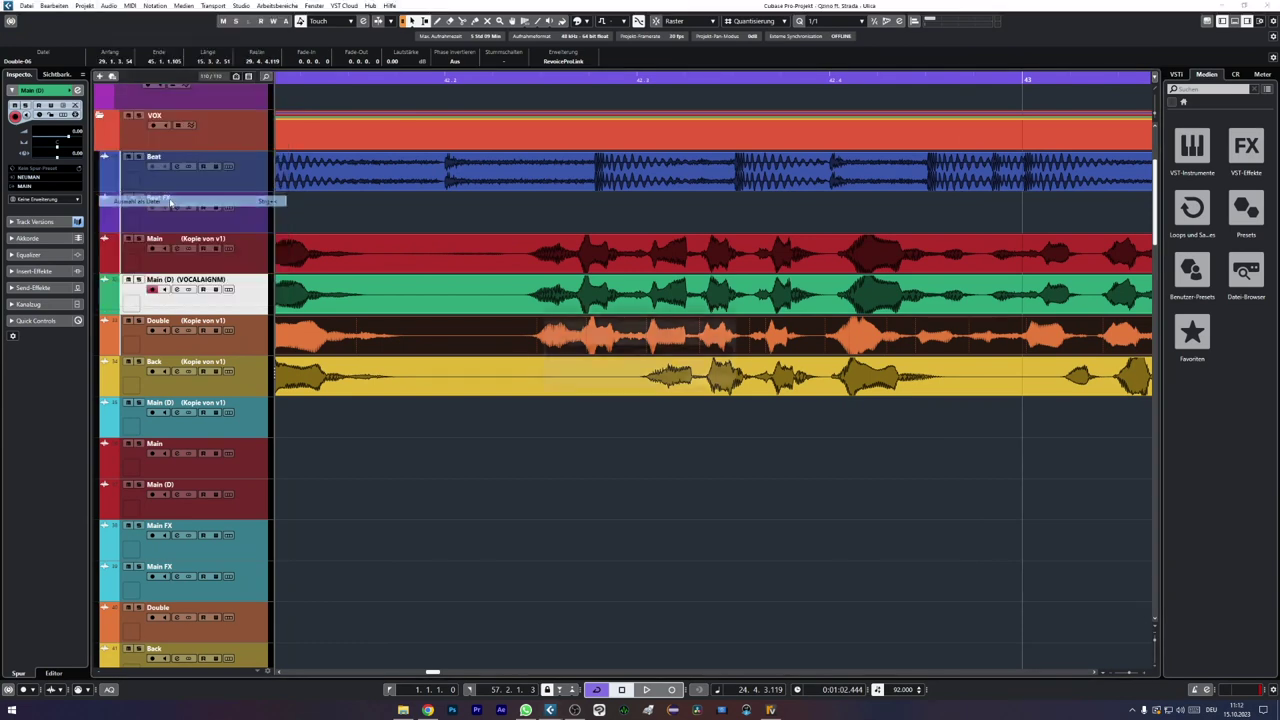
left_click(618, 371)
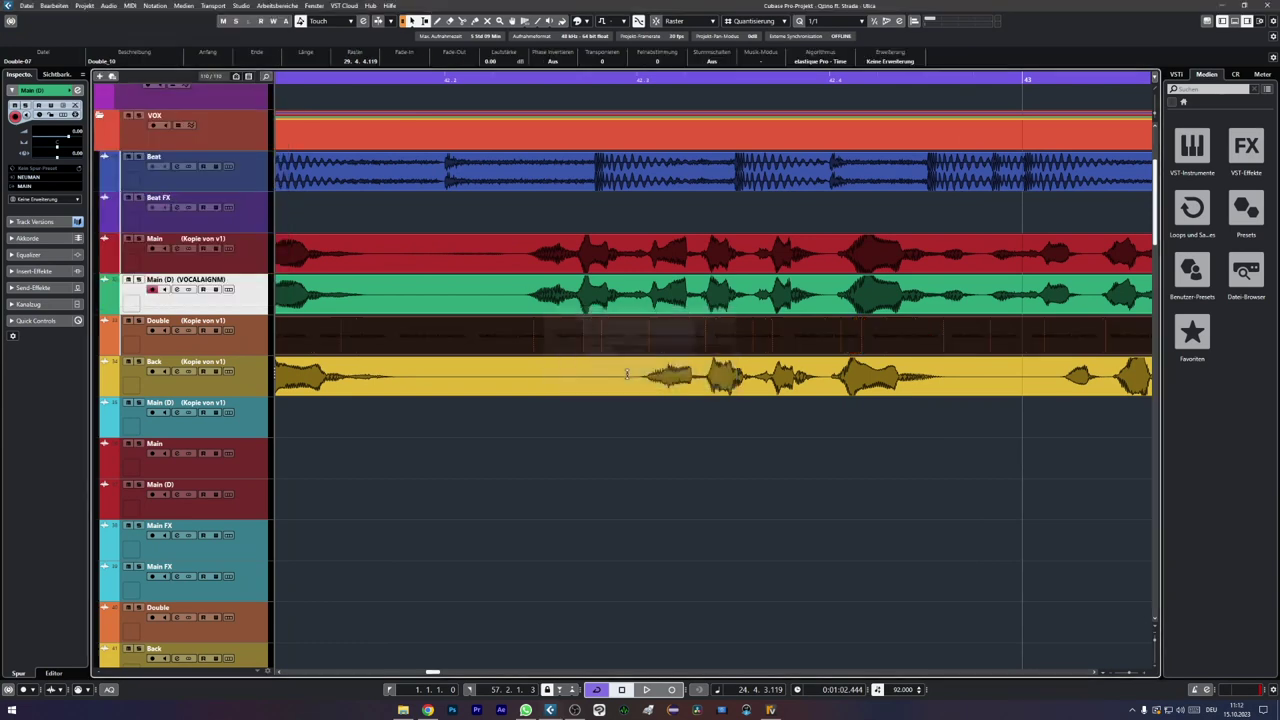
Step: Remove the RevoiceProLink extension from the Main (D) guide event by choosing Keine Erweiterung
left_click(885, 305)
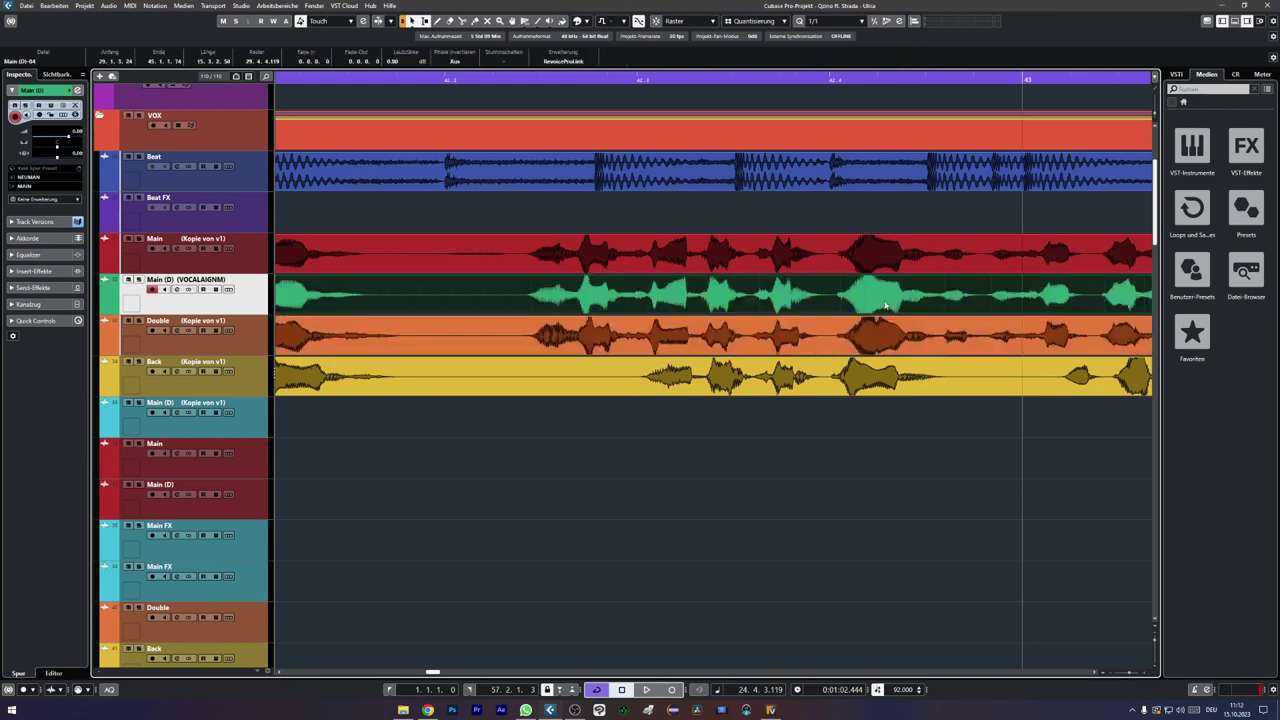
left_click(562, 61)
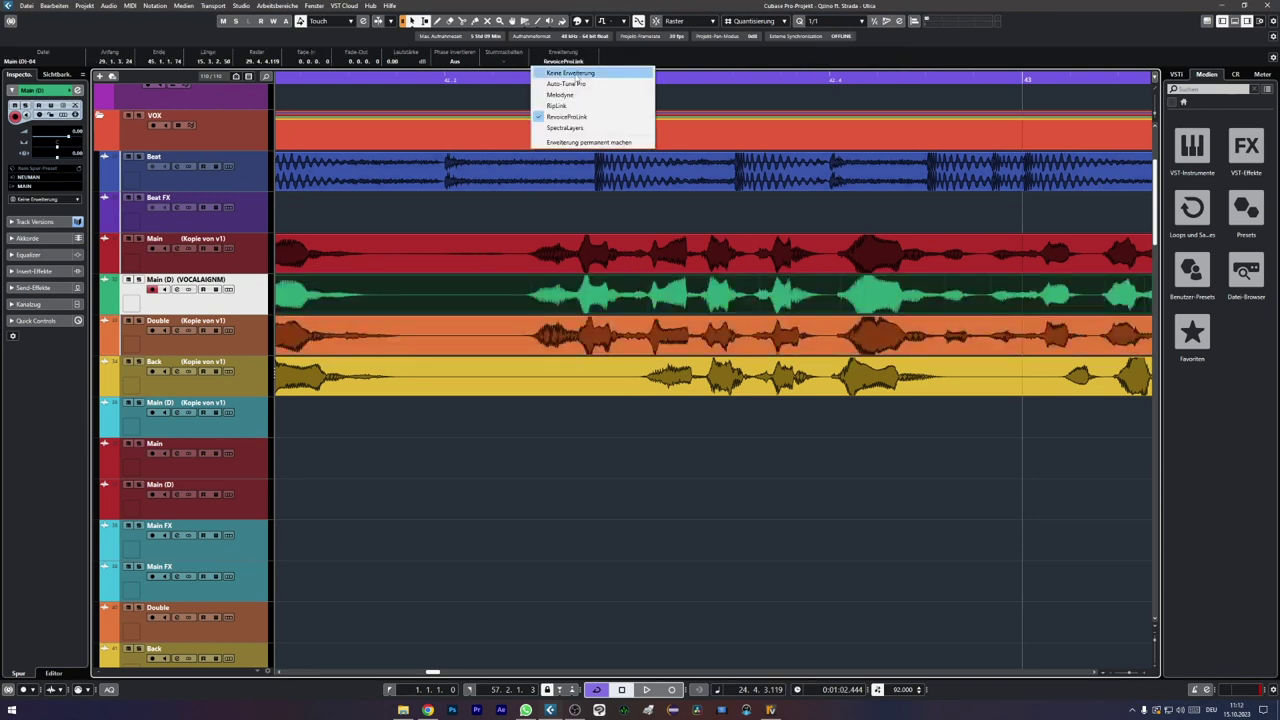
left_click(576, 75)
left_click(609, 238)
left_click(631, 287)
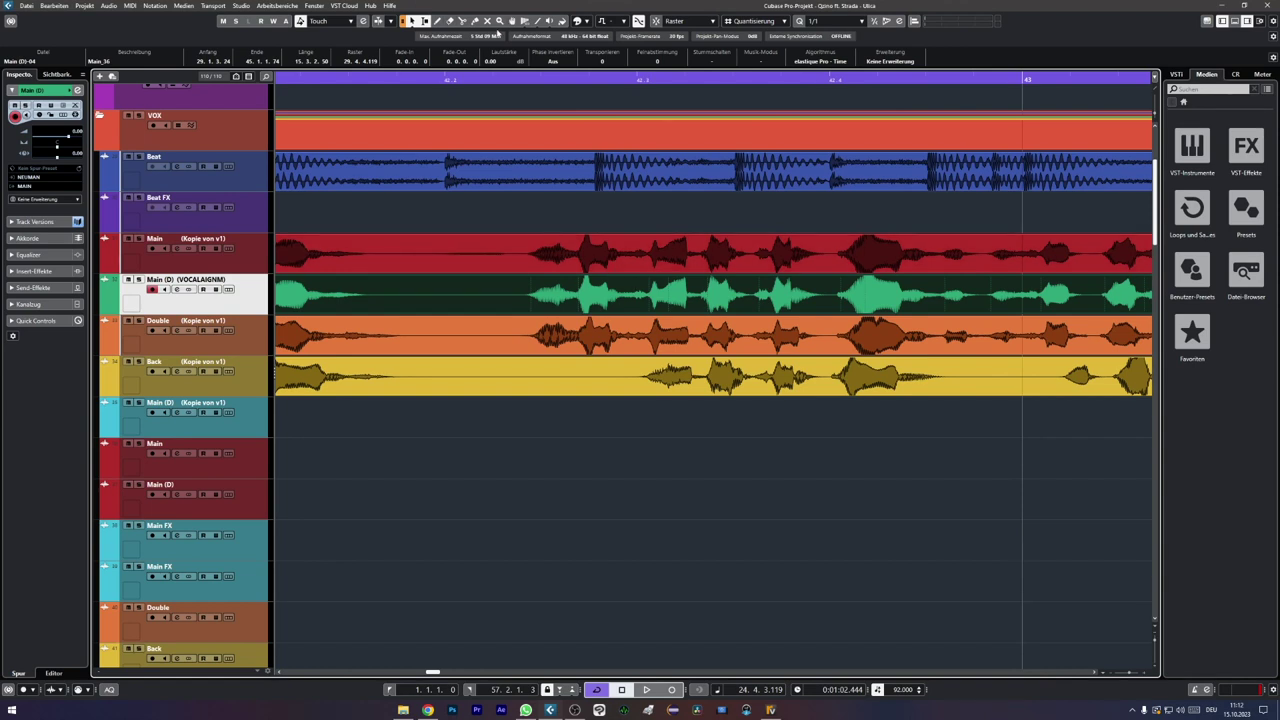
Step: Mute the Main (D) guide event and move the Main track directly below the Main (D) track
left_click(487, 20)
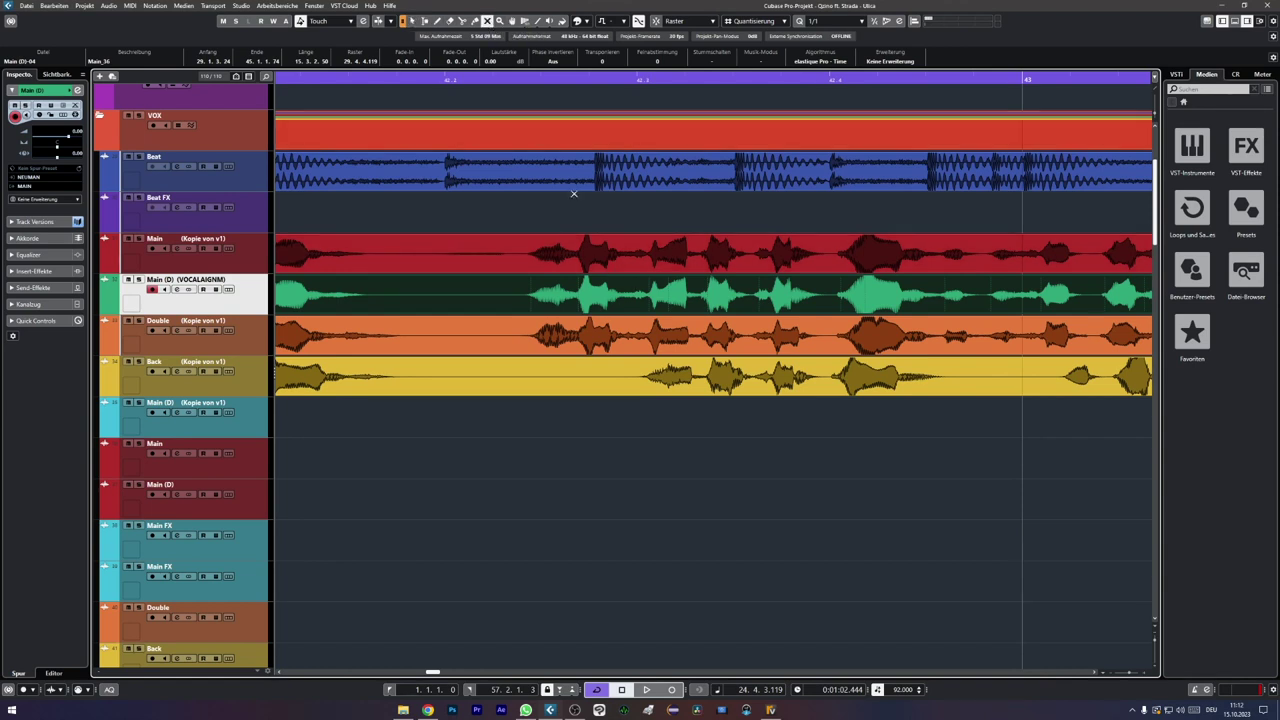
left_click(621, 298)
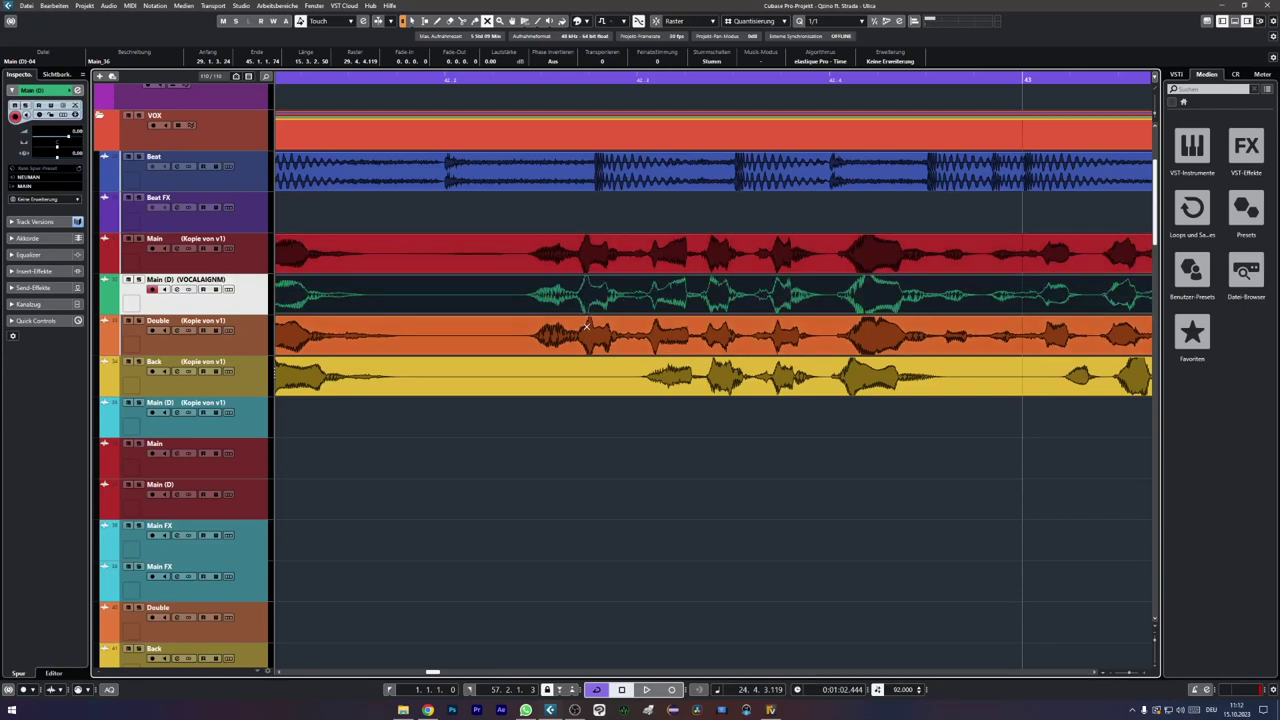
left_click_drag(247, 233, 247, 290)
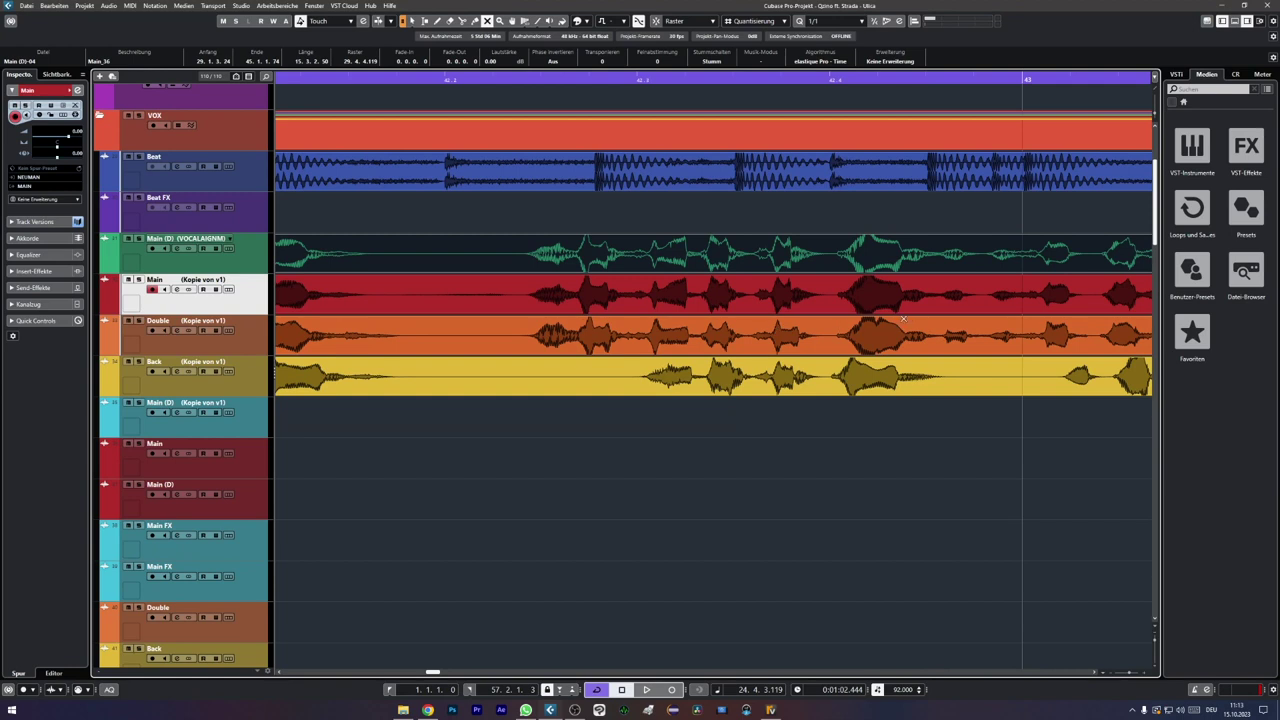
Step: Switch back to the Object Selection tool and select the bounced Double event
scroll(640, 300, "right", 6)
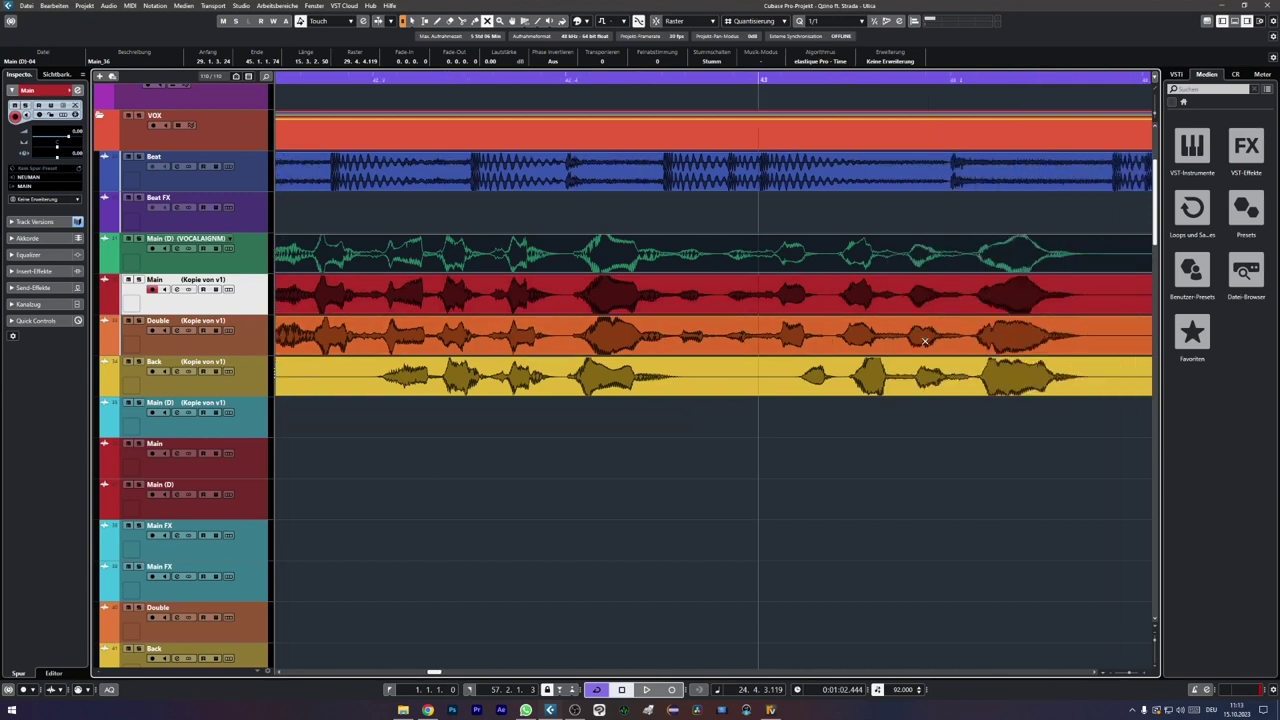
scroll(925, 341, "down", 8)
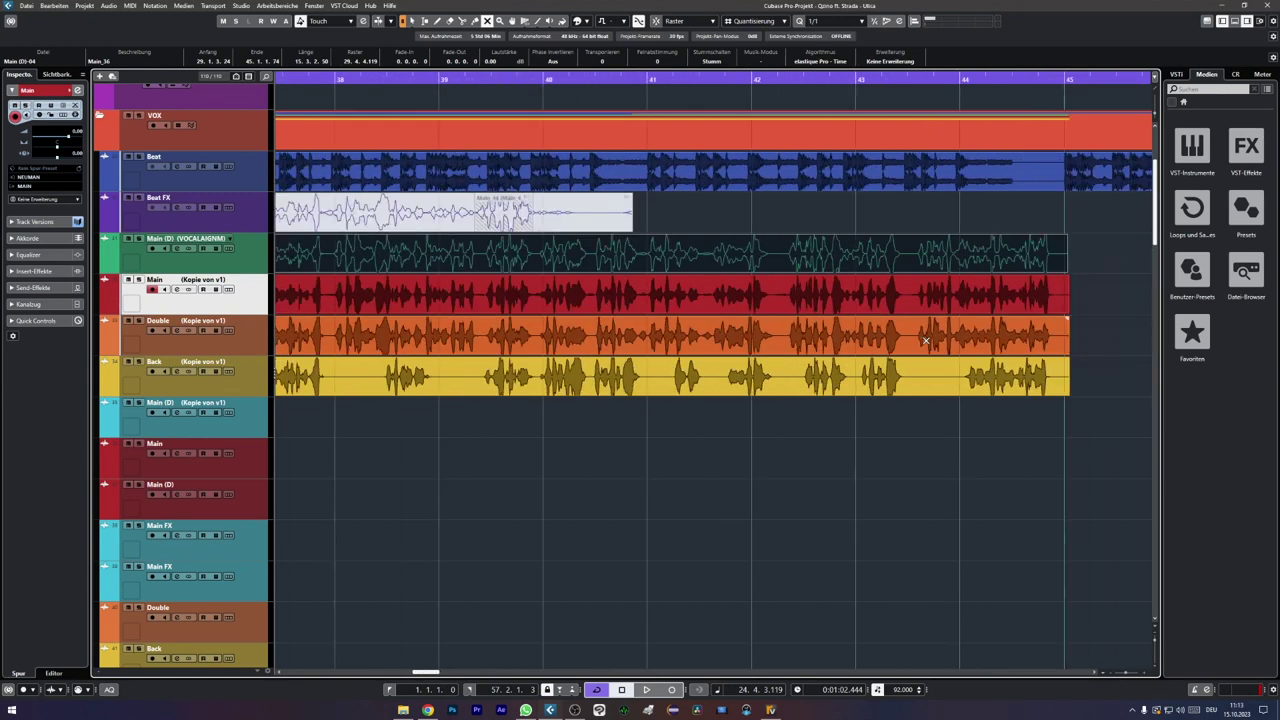
key("1")
left_click(926, 345)
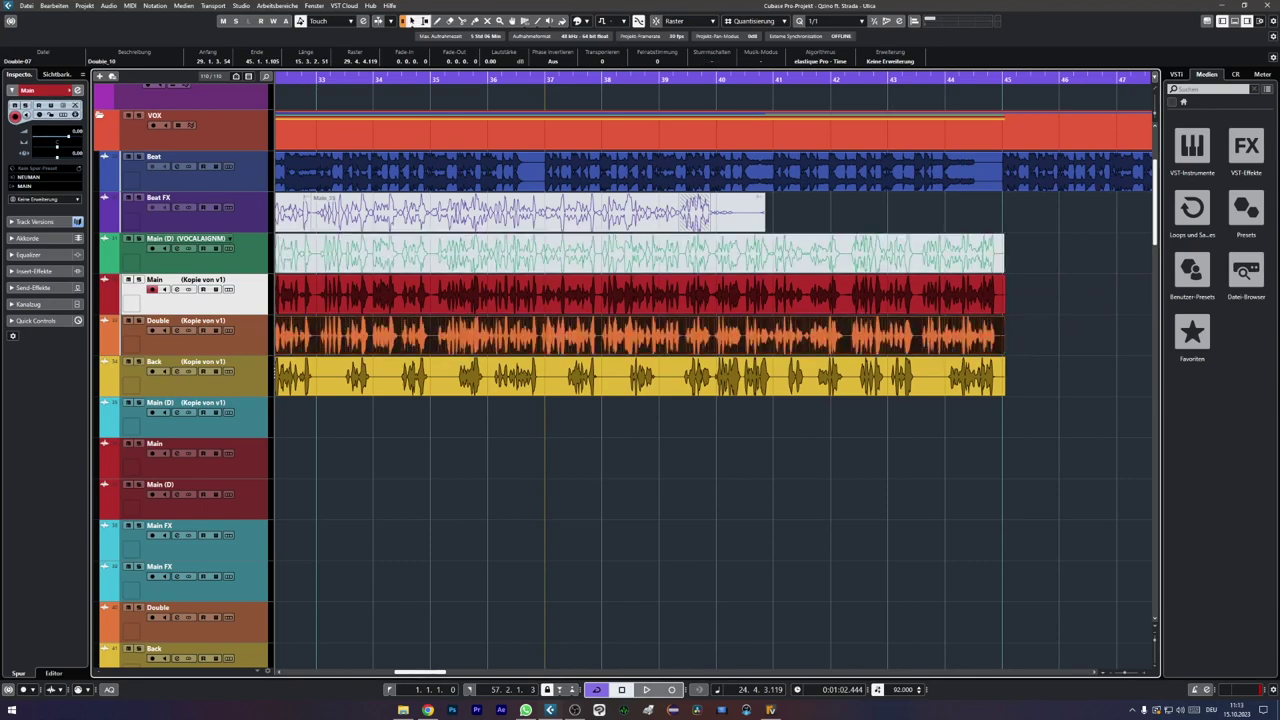